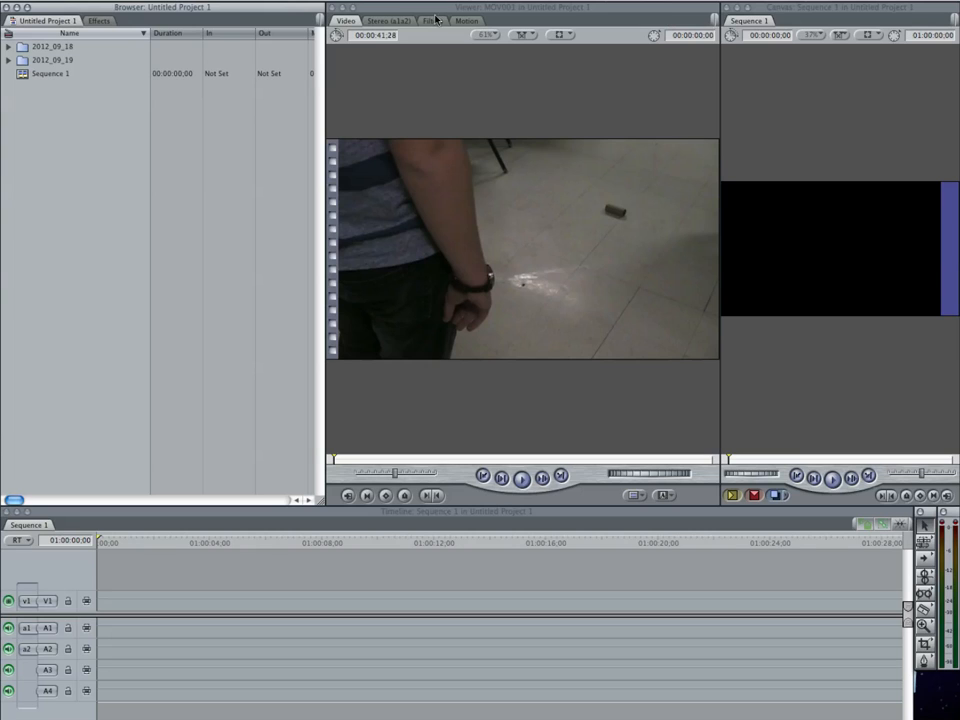
# Step: Open MOV011 from the 2012_09_18 bin, mark In at 00:00:08;06 and Out at 00:00:18;25, and place it at the start of Sequence 1
pyautogui.click(9, 48)
pyautogui.click(9, 48)
pyautogui.doubleClick(50, 60)
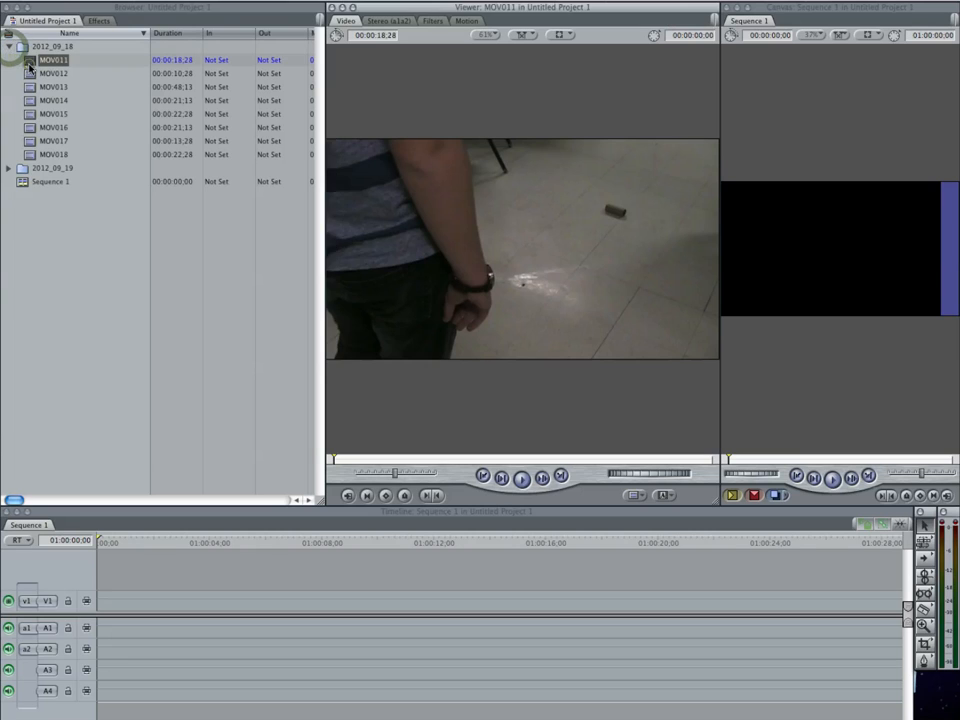
pyautogui.moveTo(394, 458); pyautogui.dragTo(497, 461)
pyautogui.press('i')
pyautogui.moveTo(617, 462); pyautogui.dragTo(712, 467)
pyautogui.press('o')
pyautogui.moveTo(553, 253); pyautogui.dragTo(135, 597)
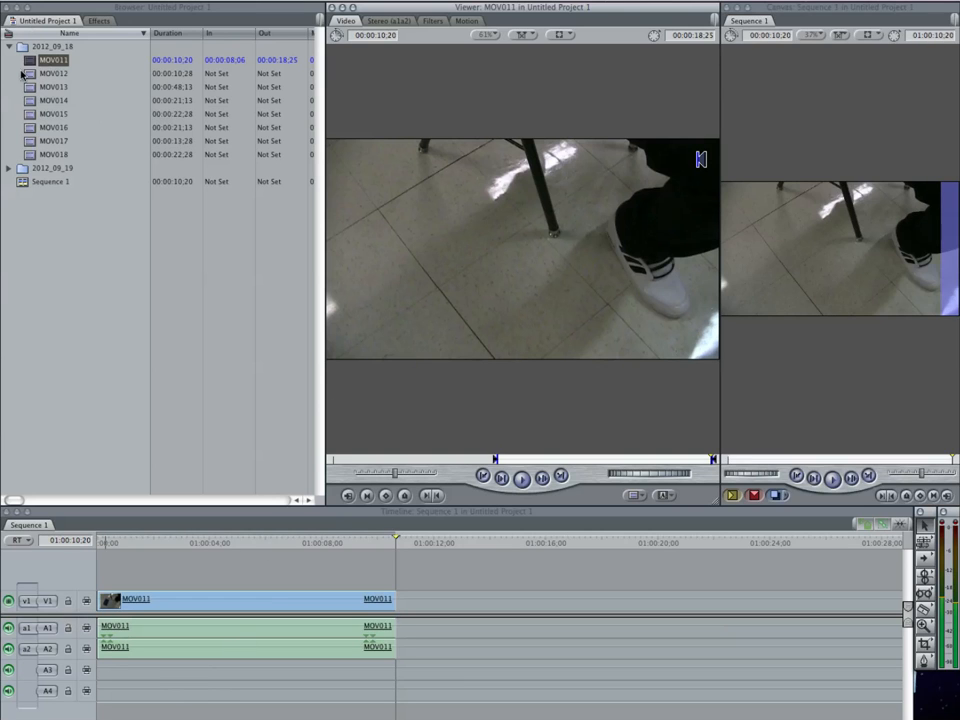
# Step: Open MOV013, mark In at 00:00:08;19 and Out at 00:00:44;28, and add it to the timeline behind MOV011
pyautogui.doubleClick(29, 88)
pyautogui.moveTo(347, 459); pyautogui.dragTo(688, 474)
pyautogui.press('i')
pyautogui.press('o')
pyautogui.moveTo(580, 276); pyautogui.dragTo(405, 606)
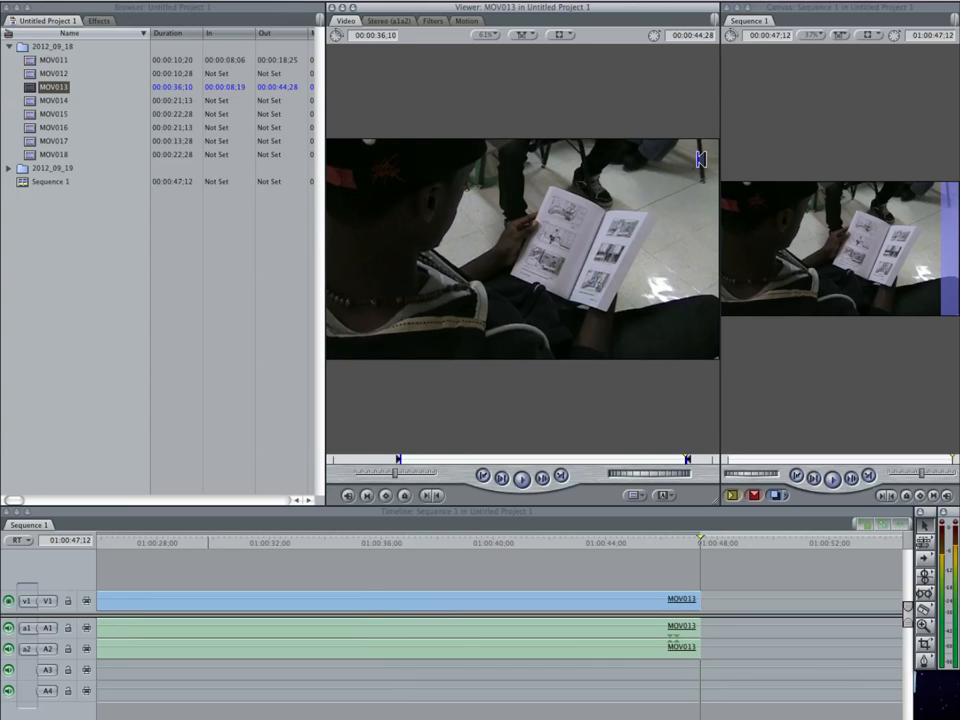
# Step: Shift the MOV013 clip earlier in the timeline so it butts against the end of MOV011
pyautogui.press('super+minus')
pyautogui.press('super+minus')
pyautogui.click(284, 607)
pyautogui.moveTo(284, 607); pyautogui.dragTo(280, 607)
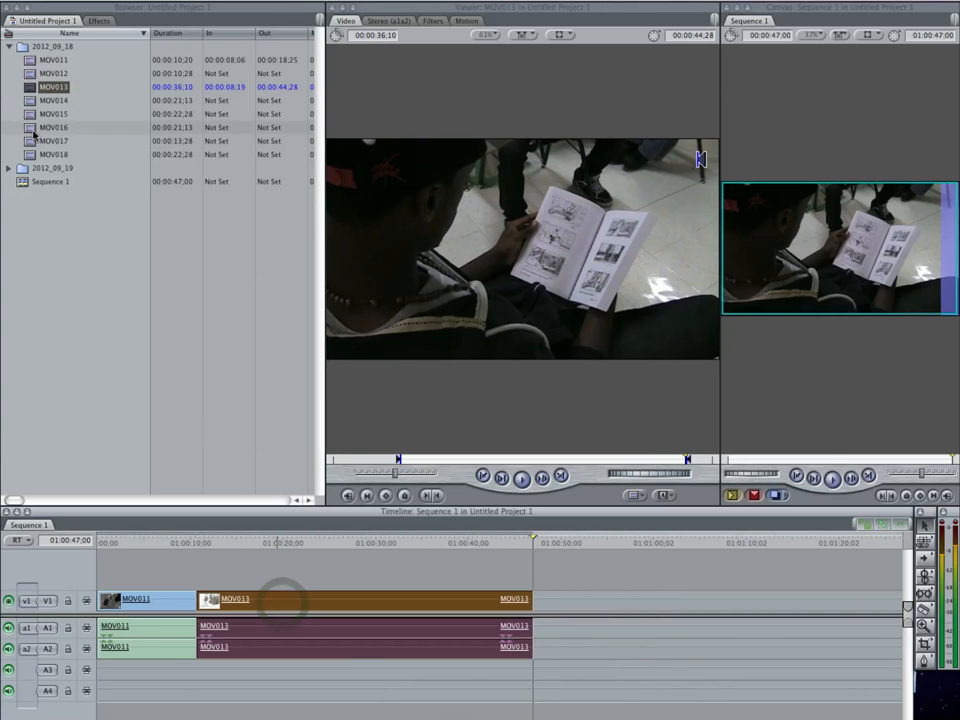
# Step: Open MOV016, mark In at 00:00:05;13 and Out at 00:00:19;17, and add it to the timeline behind MOV013
pyautogui.click(33, 132)
pyautogui.doubleClick(33, 131)
pyautogui.moveTo(385, 459); pyautogui.dragTo(680, 461)
pyautogui.press('i')
pyautogui.press('o')
pyautogui.moveTo(598, 336); pyautogui.dragTo(549, 599)
# Step: Open MOV017, mark In at 00:00:01;10 and Out at 00:00:12;15, and add it to the timeline behind MOV016
pyautogui.doubleClick(28, 155)
pyautogui.doubleClick(30, 141)
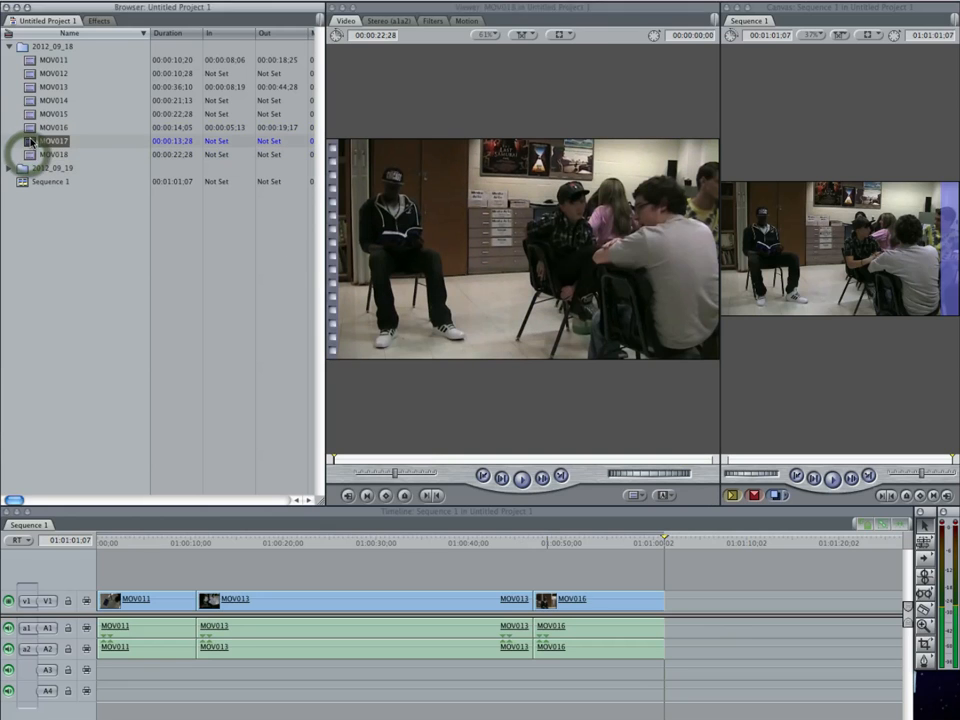
pyautogui.moveTo(369, 460)
pyautogui.mouseDown()
pyautogui.moveTo(622, 456)
pyautogui.moveTo(368, 456)
pyautogui.mouseUp()
pyautogui.press('i')
pyautogui.moveTo(433, 460)
pyautogui.mouseDown()
pyautogui.moveTo(681, 459)
pyautogui.moveTo(657, 460)
pyautogui.moveTo(673, 458)
pyautogui.mouseUp()
pyautogui.press('o')
pyautogui.moveTo(505, 345); pyautogui.dragTo(682, 612)
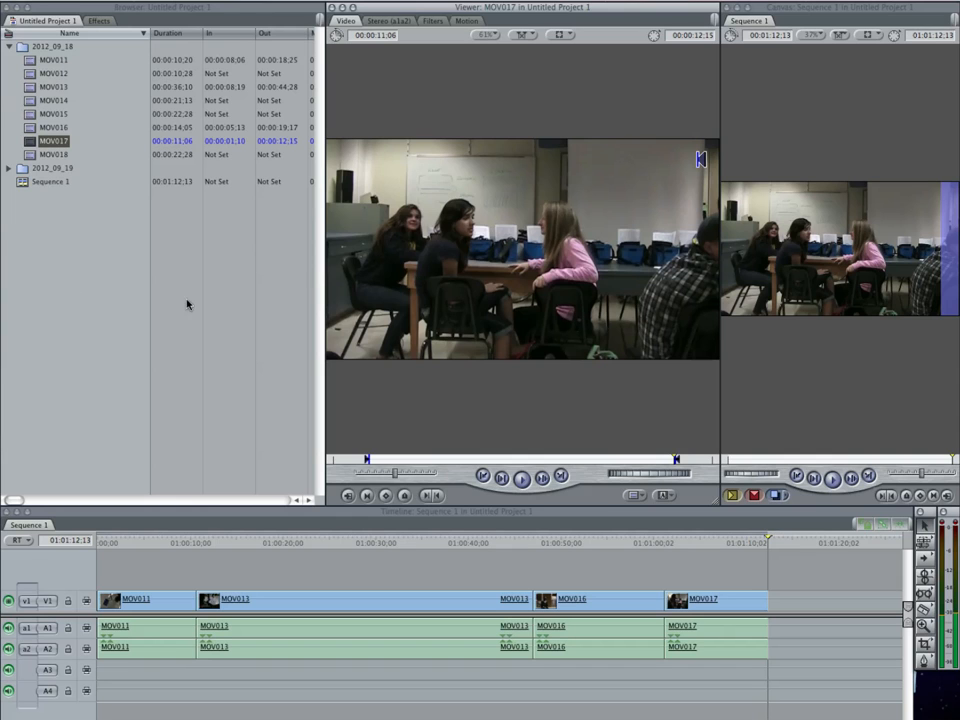
# Step: Scrub through the assembled Sequence 1 and enlarge the Canvas to review the edit
pyautogui.moveTo(426, 542); pyautogui.dragTo(533, 542)
pyautogui.moveTo(720, 402); pyautogui.dragTo(540, 410)
pyautogui.moveTo(540, 541); pyautogui.dragTo(768, 540)
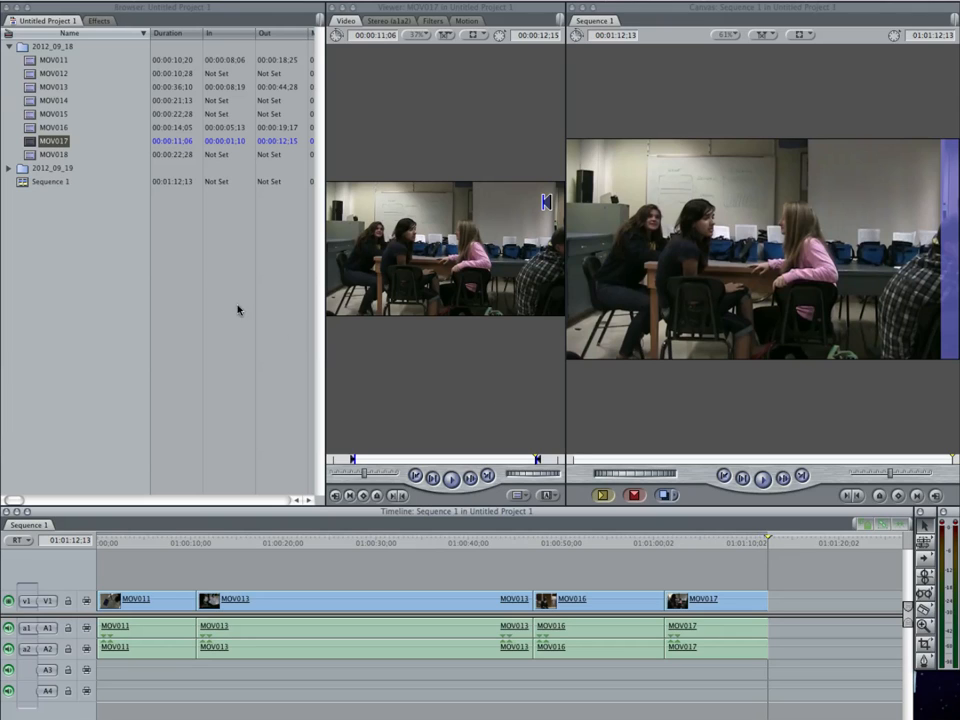
# Step: Expand the 2012_09_19 bin, open MOV002 in the Viewer and scrub through its rolling-tube footage
pyautogui.click(9, 167)
pyautogui.doubleClick(25, 195)
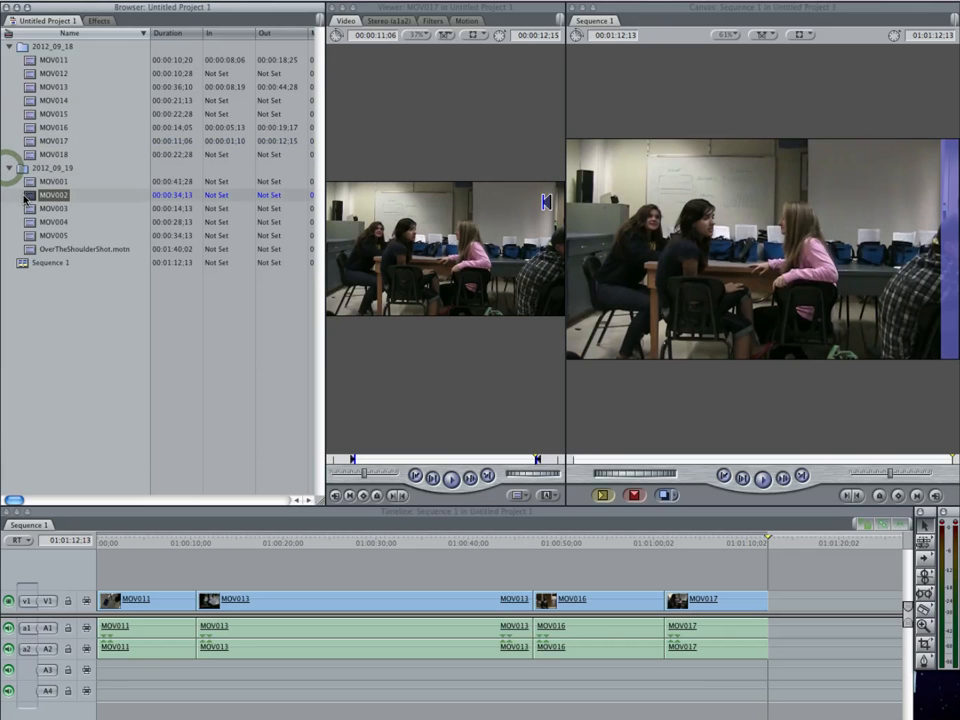
pyautogui.moveTo(355, 461); pyautogui.dragTo(403, 459)
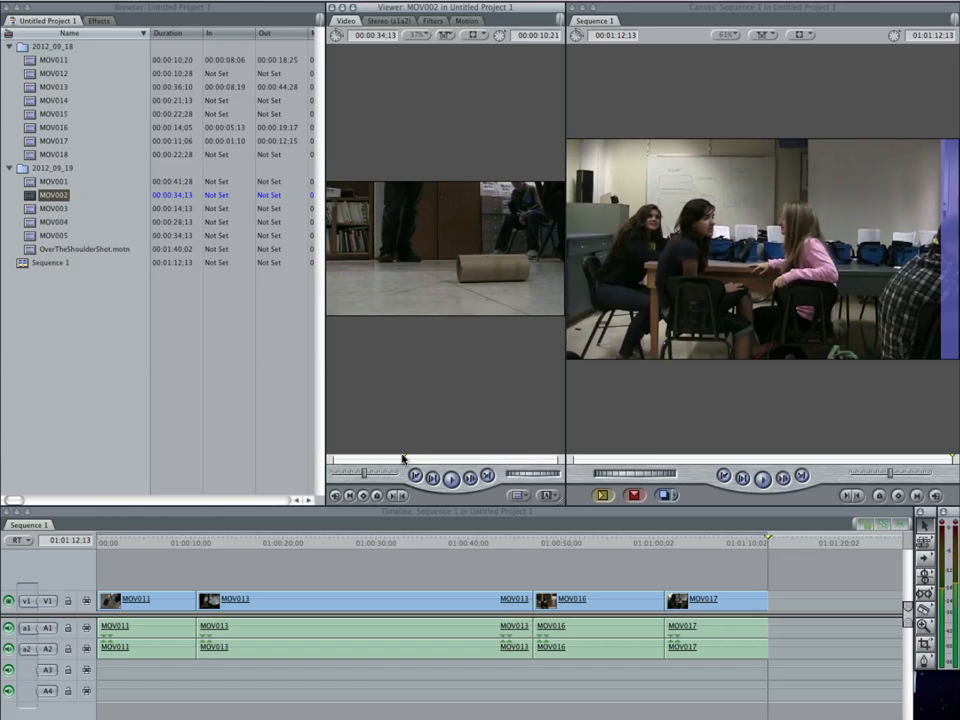
pyautogui.moveTo(418, 231); pyautogui.dragTo(428, 277)
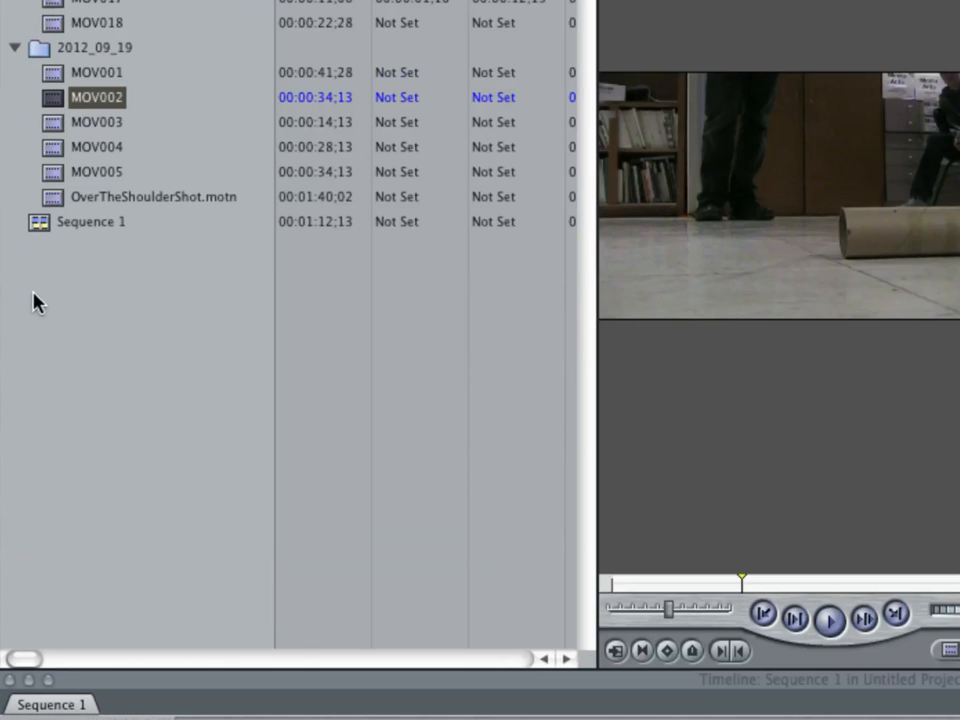
# Step: Create a second sequence in the project and rename Sequence 1 as "Seq 1 - Reading Book"
pyautogui.rightClick(22, 303)
pyautogui.click(140, 360)
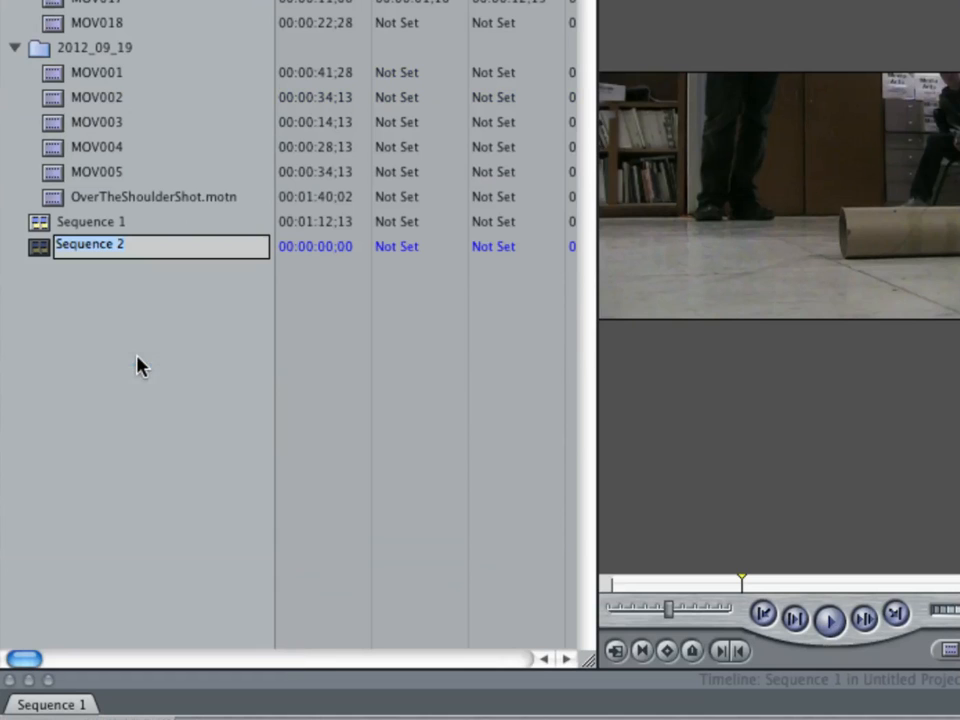
pyautogui.click(116, 222)
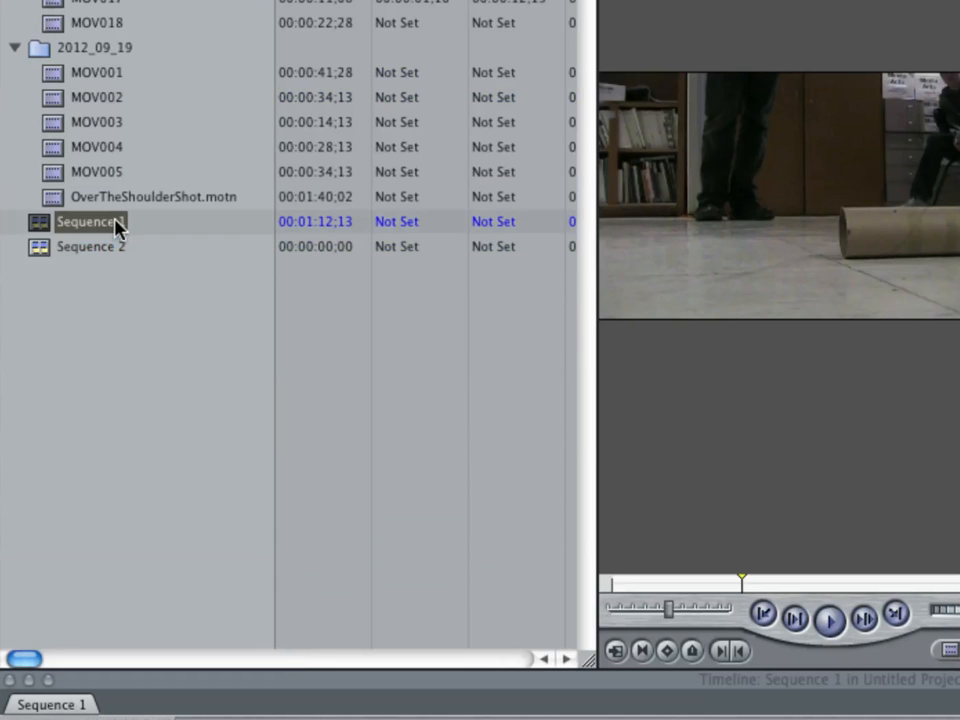
pyautogui.click(116, 221)
pyautogui.moveTo(130, 222); pyautogui.dragTo(15, 212)
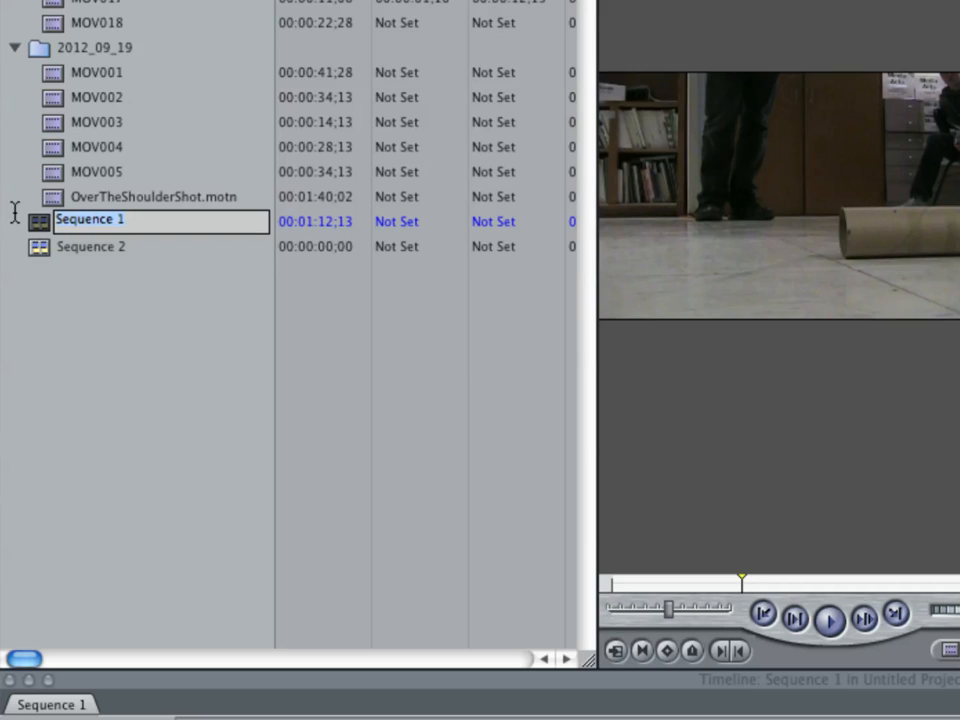
pyautogui.write('SEq 1 - Reading Book')
pyautogui.press('Return')
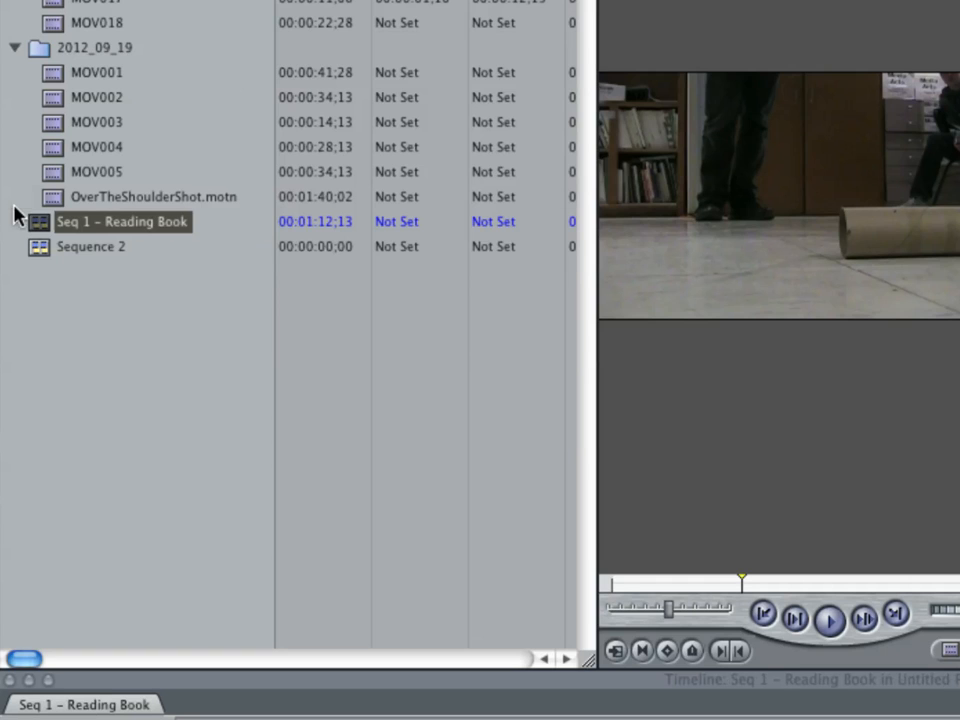
# Step: Rename Sequence 2 as "Flashbackback 1 - rolling tube" and open it in the Timeline
pyautogui.click(60, 248)
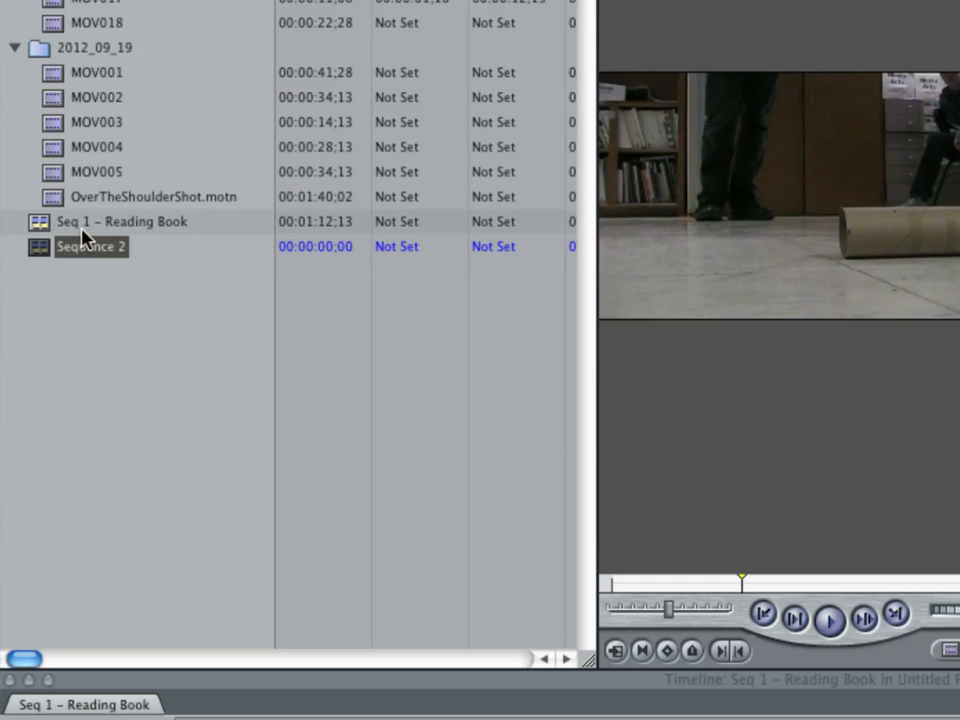
pyautogui.click(86, 246)
pyautogui.write('Flashbackback 1 -')
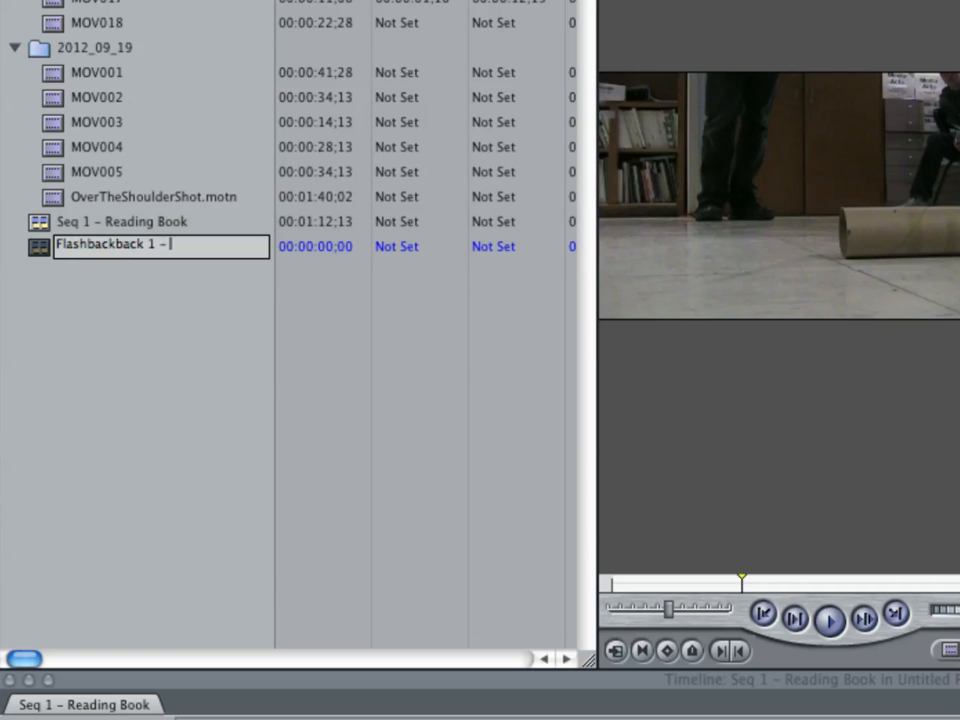
pyautogui.write('rolling tube')
pyautogui.press('Return')
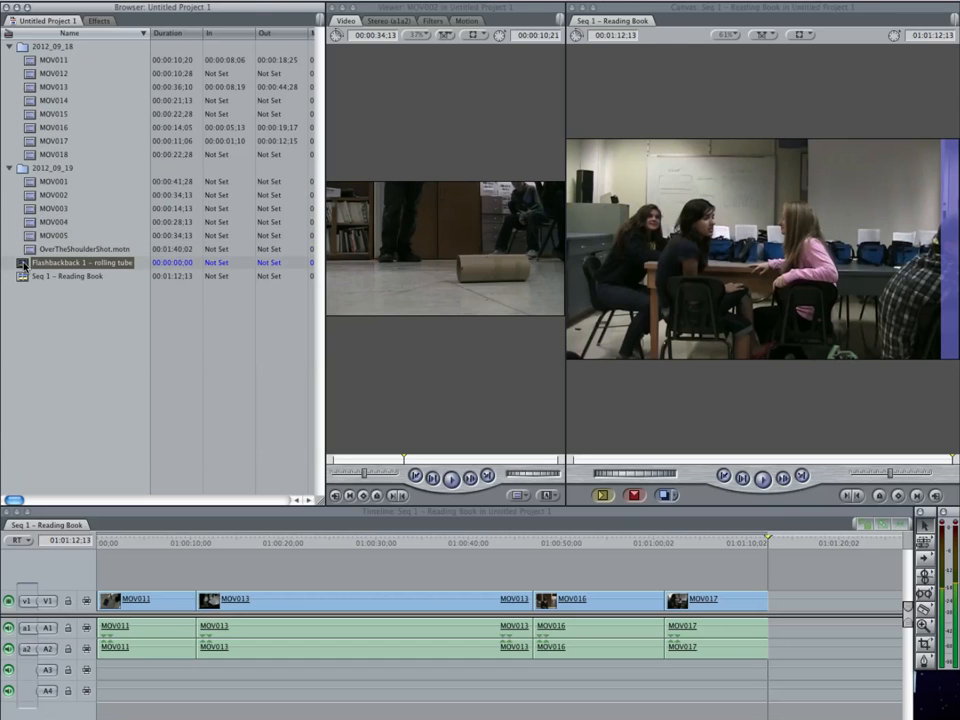
pyautogui.doubleClick(22, 264)
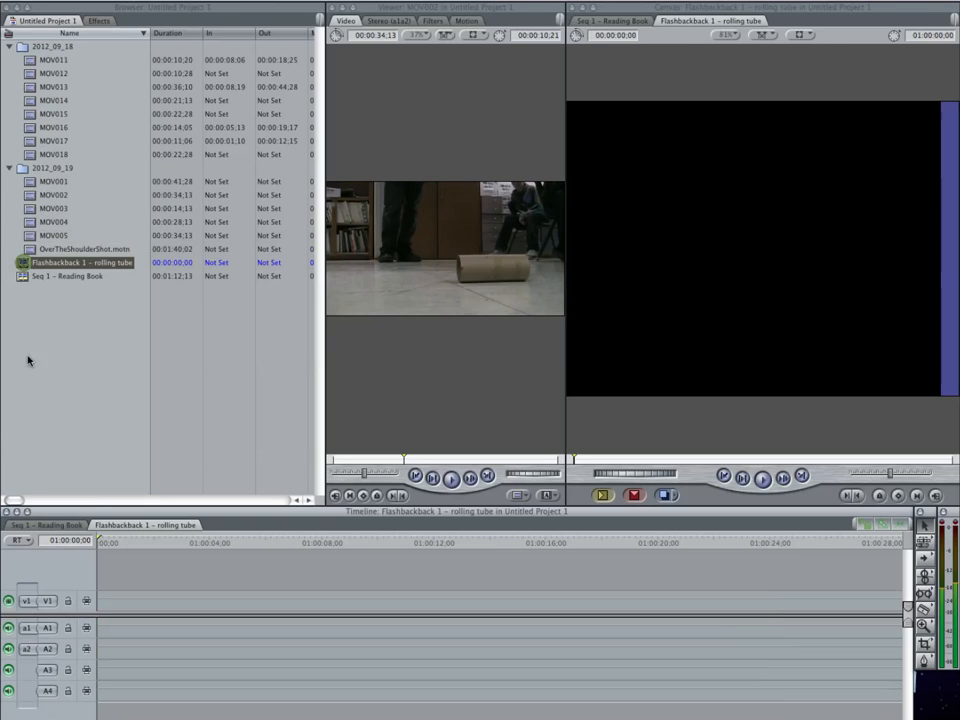
# Step: Mark MOV002 from 00:00:09;16 to 00:00:32;13 and place it at the start of the flashback sequence, matching the sequence settings to the clip
pyautogui.click(30, 195)
pyautogui.doubleClick(31, 197)
pyautogui.moveTo(376, 460); pyautogui.dragTo(396, 462)
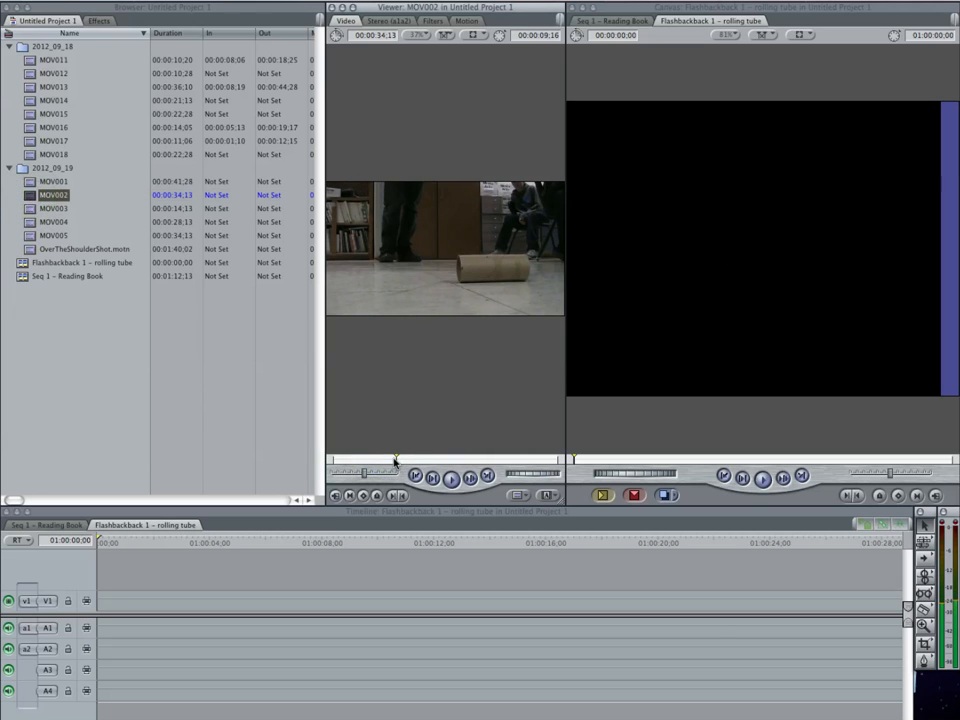
pyautogui.press('i')
pyautogui.moveTo(508, 460); pyautogui.dragTo(543, 461)
pyautogui.press('o')
pyautogui.moveTo(445, 250); pyautogui.dragTo(122, 628)
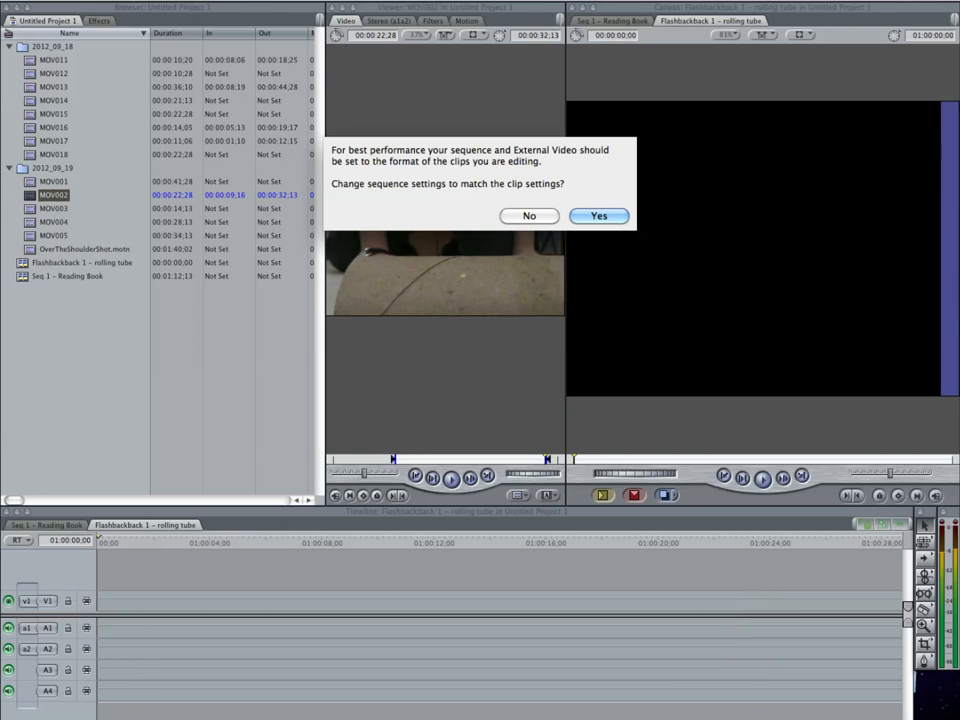
pyautogui.click(599, 215)
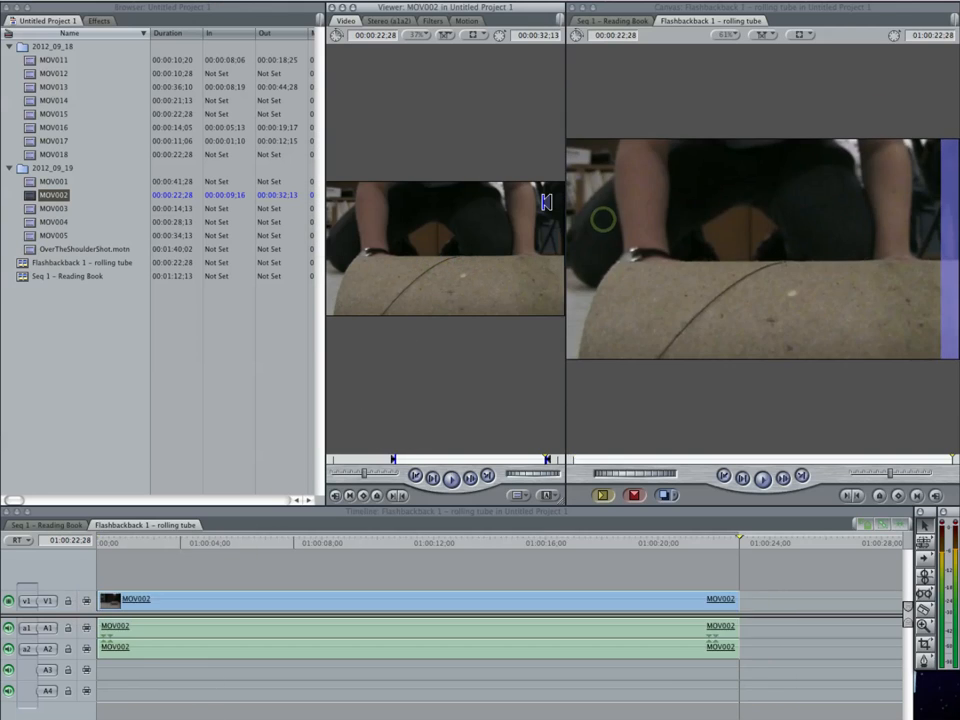
# Step: Open MOV003 in the Viewer and scrub through it to check its footage
pyautogui.moveTo(140, 718); pyautogui.dragTo(161, 718)
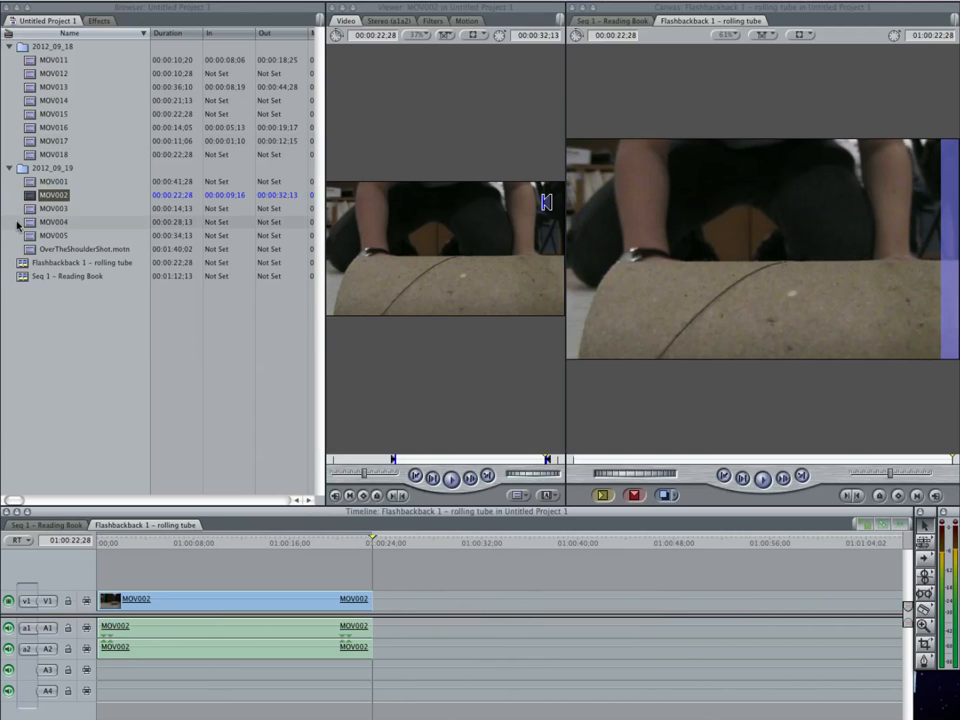
pyautogui.click(35, 208)
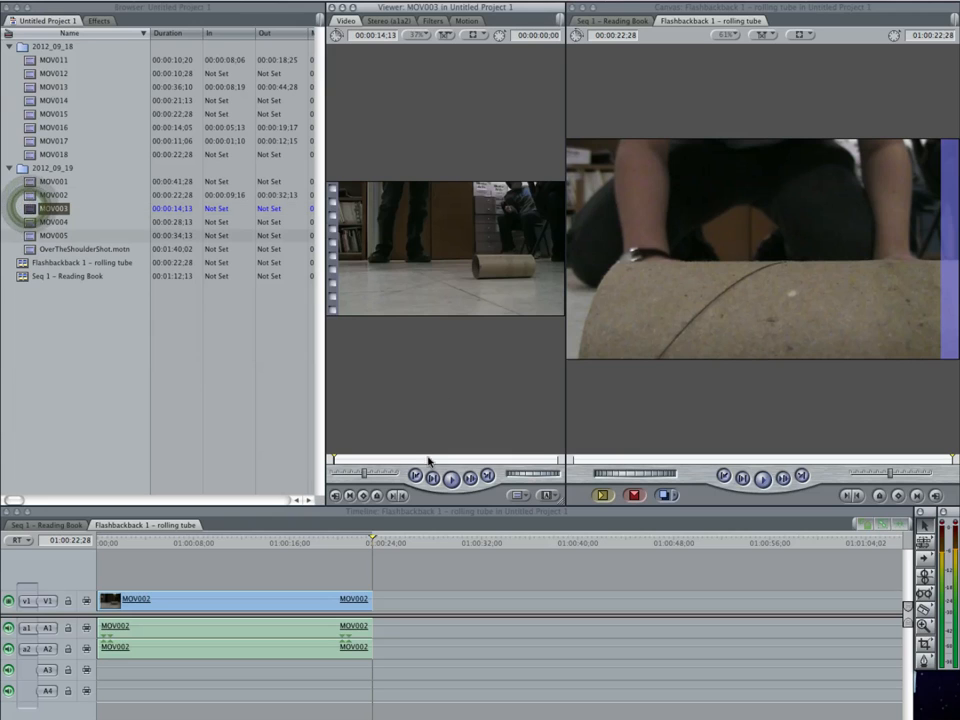
pyautogui.moveTo(375, 460); pyautogui.dragTo(431, 458)
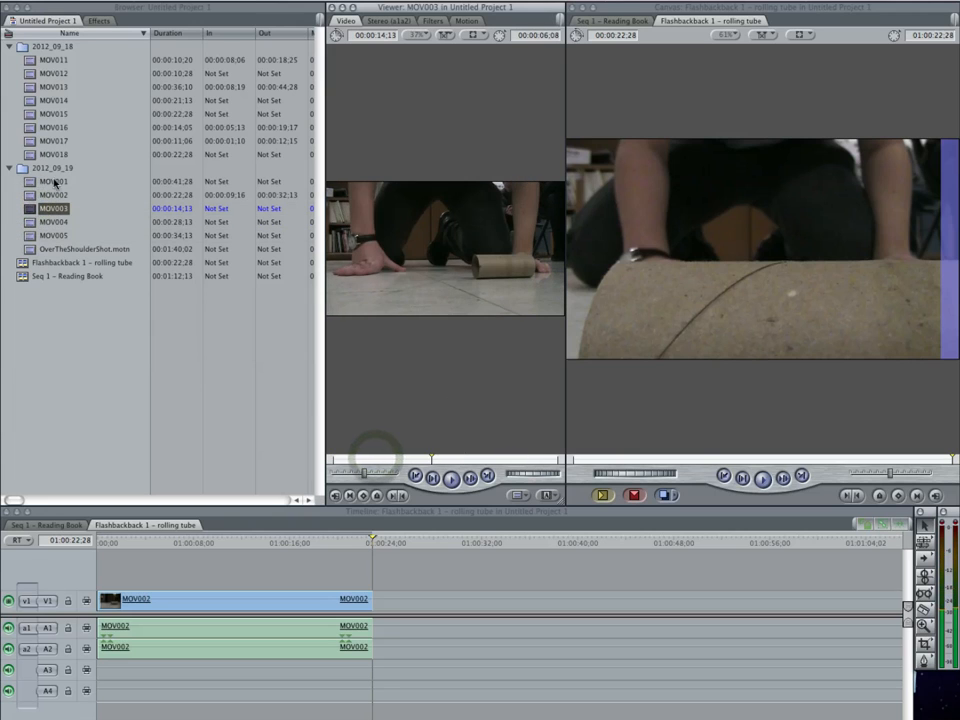
# Step: Open MOV004, mark In at 00:00:14;05 and Out at 00:00:21;17, and add it to the flashback sequence behind MOV002
pyautogui.click(35, 221)
pyautogui.moveTo(366, 460); pyautogui.dragTo(462, 458)
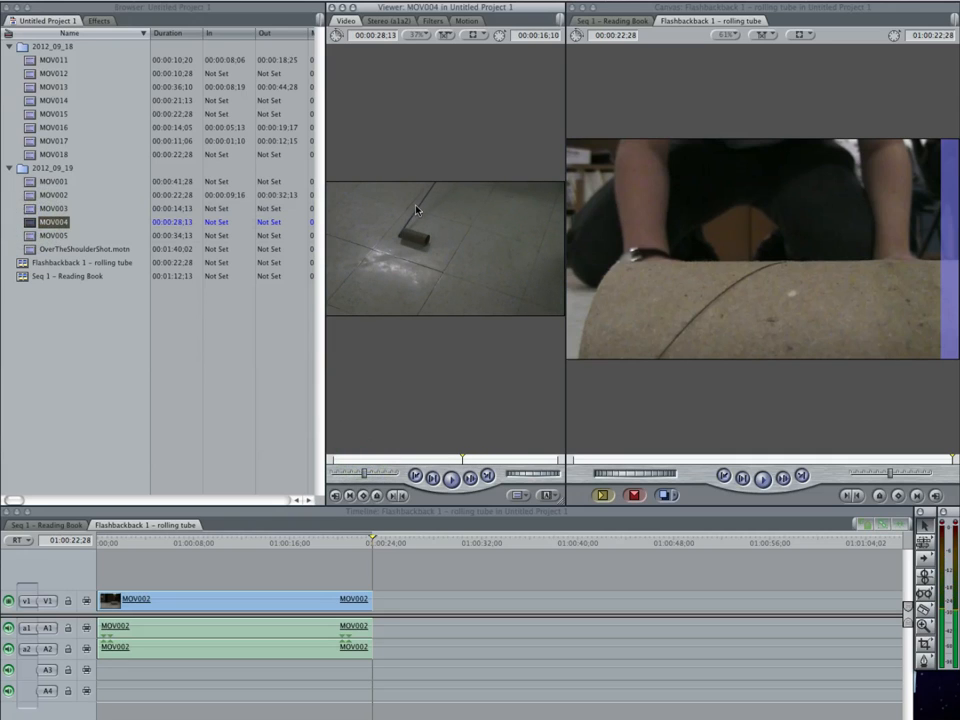
pyautogui.moveTo(459, 458)
pyautogui.mouseDown()
pyautogui.moveTo(409, 460)
pyautogui.moveTo(522, 462)
pyautogui.moveTo(505, 461)
pyautogui.mouseUp()
pyautogui.press('i')
pyautogui.press('o')
pyautogui.moveTo(478, 338)
pyautogui.mouseDown()
pyautogui.moveTo(446, 696)
pyautogui.moveTo(407, 596)
pyautogui.moveTo(380, 599)
pyautogui.mouseUp()
# Step: Mark MOV005 from 00:00:20;04 to 00:00:32;20, insert it at the start of the flashback sequence ahead of MOV002, and scrub through the edit
pyautogui.doubleClick(30, 235)
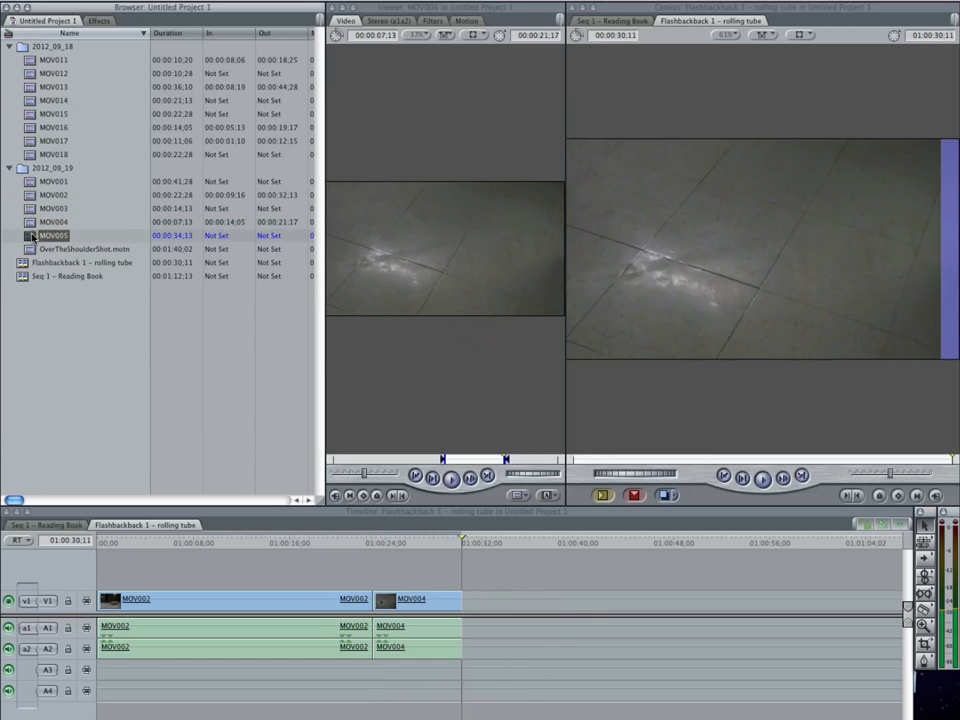
pyautogui.moveTo(357, 462); pyautogui.dragTo(465, 459)
pyautogui.press('i')
pyautogui.press('i')
pyautogui.press('space')
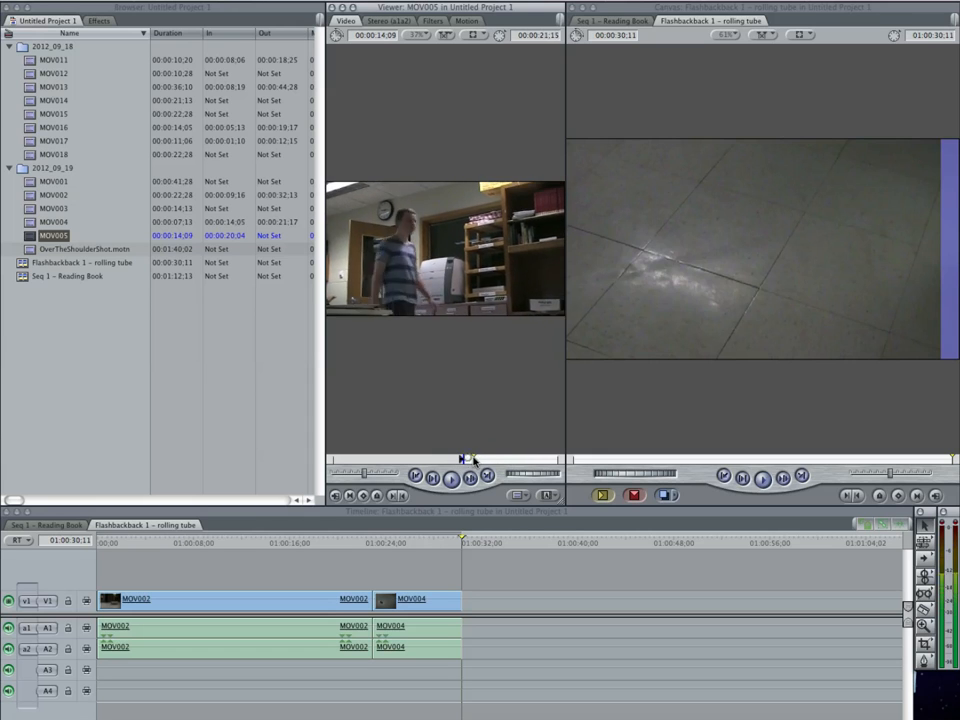
pyautogui.moveTo(505, 462); pyautogui.dragTo(547, 465)
pyautogui.press('o')
pyautogui.moveTo(546, 199); pyautogui.dragTo(100, 597)
pyautogui.moveTo(178, 546); pyautogui.dragTo(549, 558)
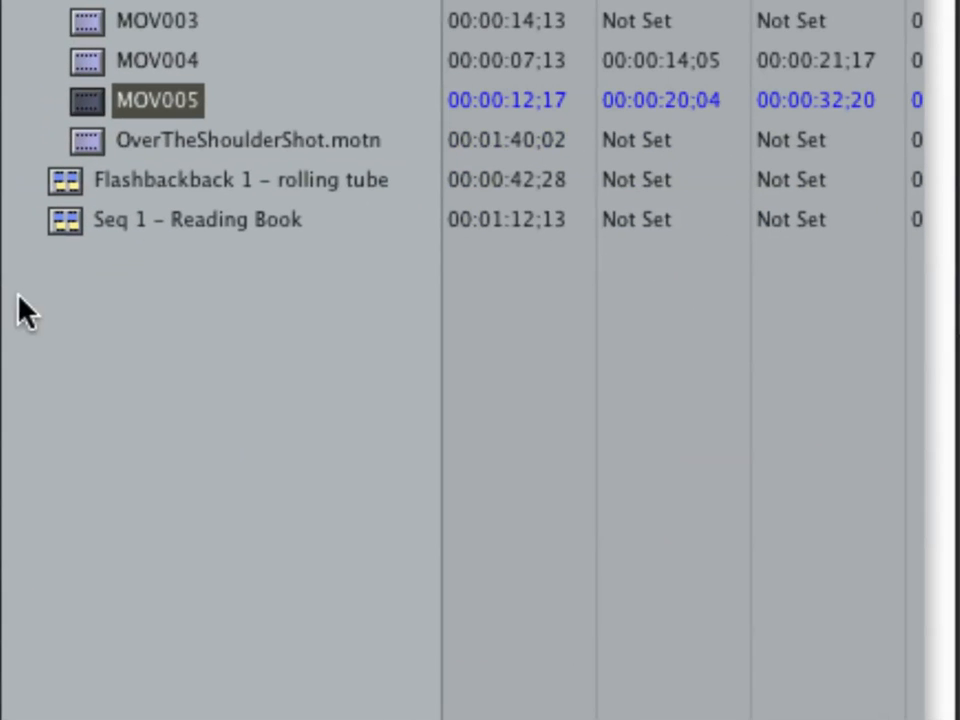
# Step: Create a new sequence named "Final Sequence" in the project and open it in the Timeline
pyautogui.rightClick(17, 309)
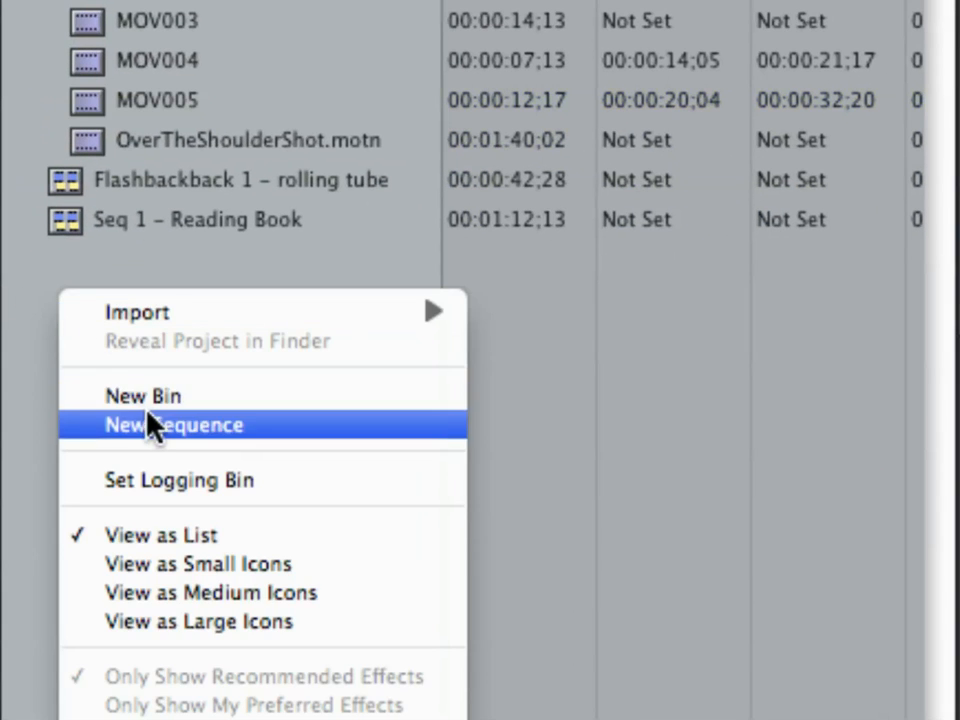
pyautogui.click(150, 425)
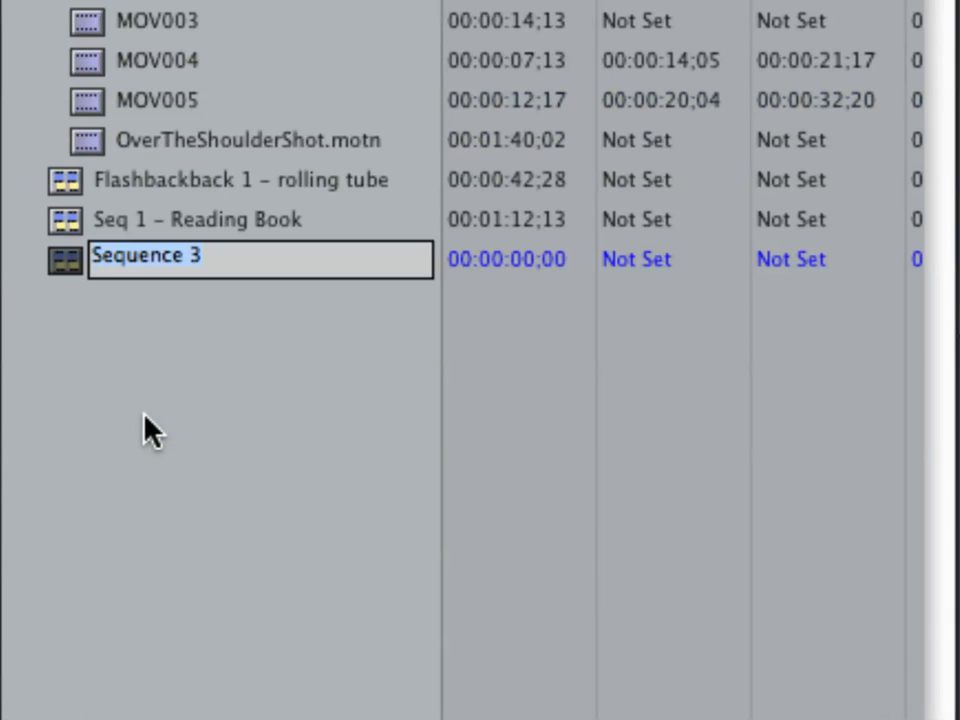
pyautogui.write('F')
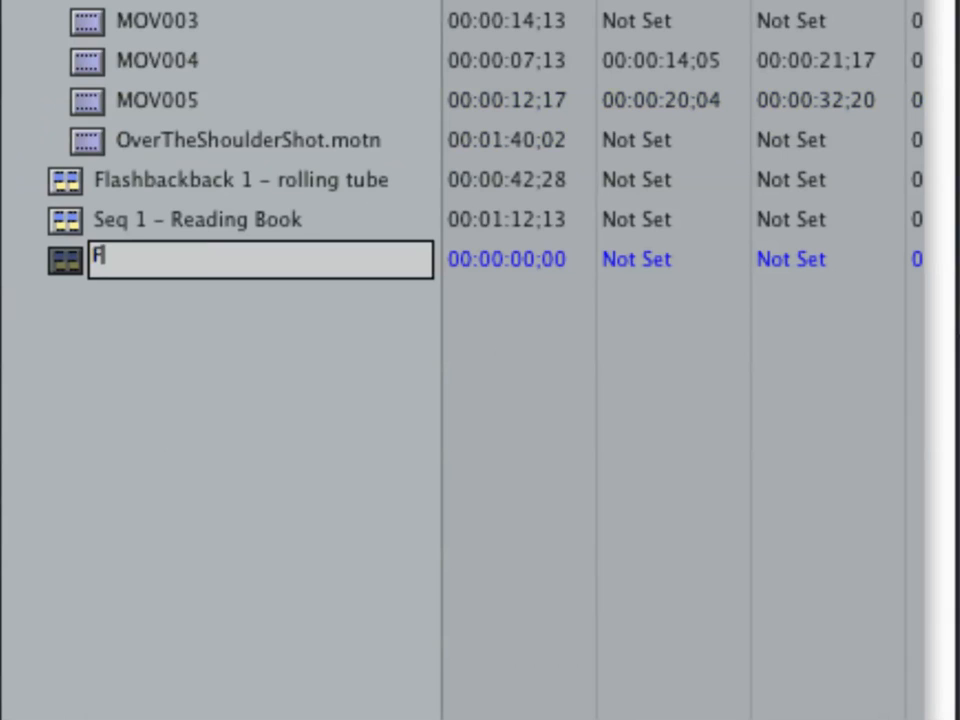
pyautogui.write('inal Sequence')
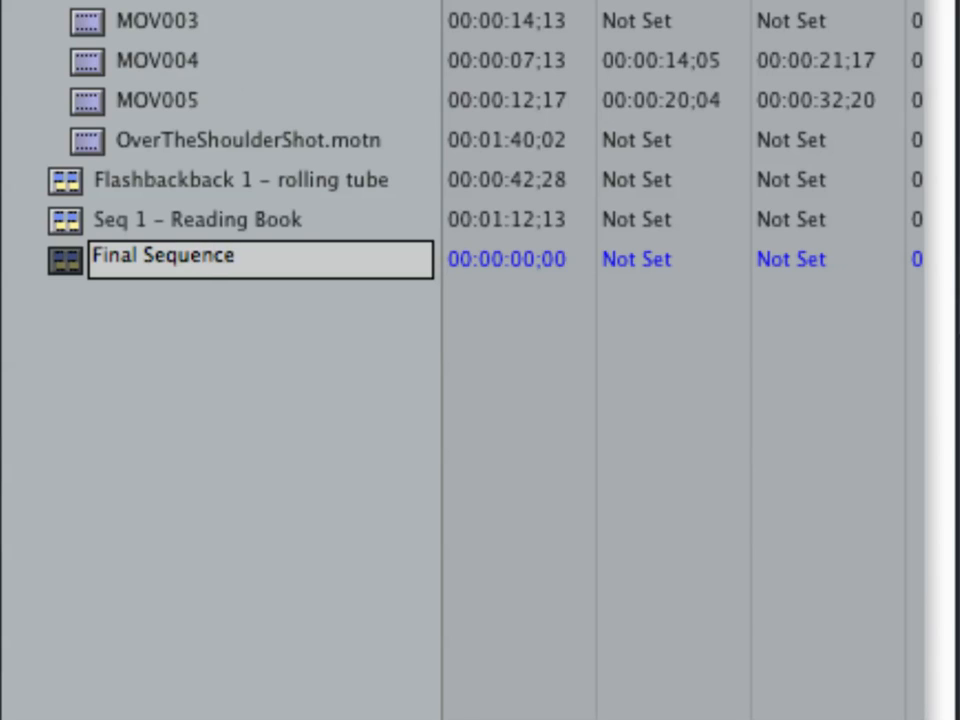
pyautogui.press('Return')
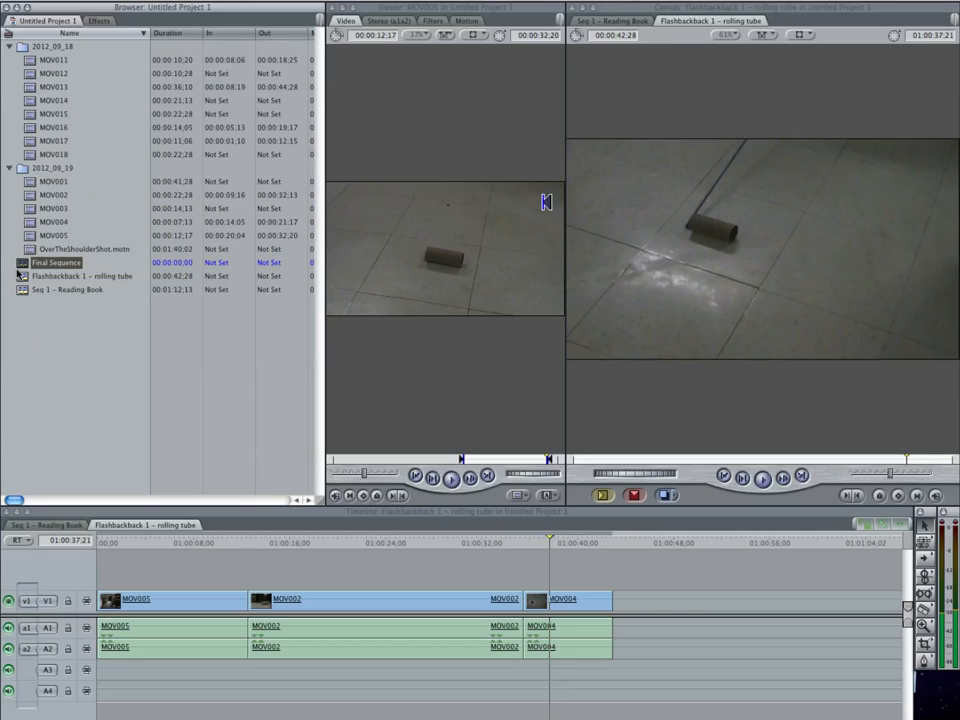
pyautogui.doubleClick(22, 264)
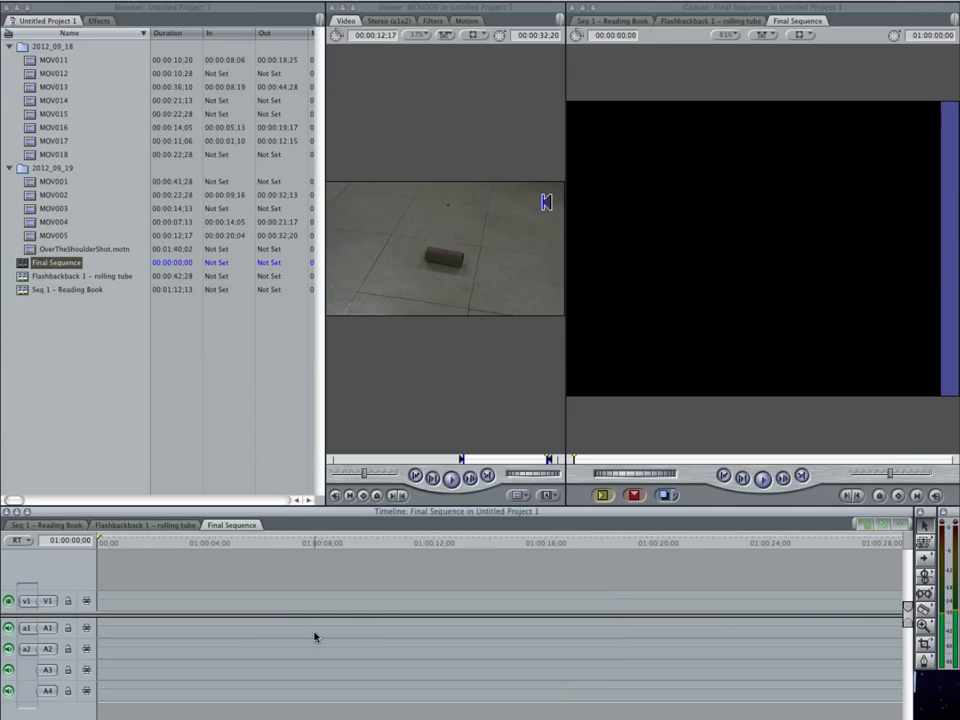
# Step: Nest Seq 1 – Reading Book at the start of Final Sequence and place Flashbackback 1 – rolling tube directly behind it
pyautogui.moveTo(20, 291); pyautogui.dragTo(105, 602)
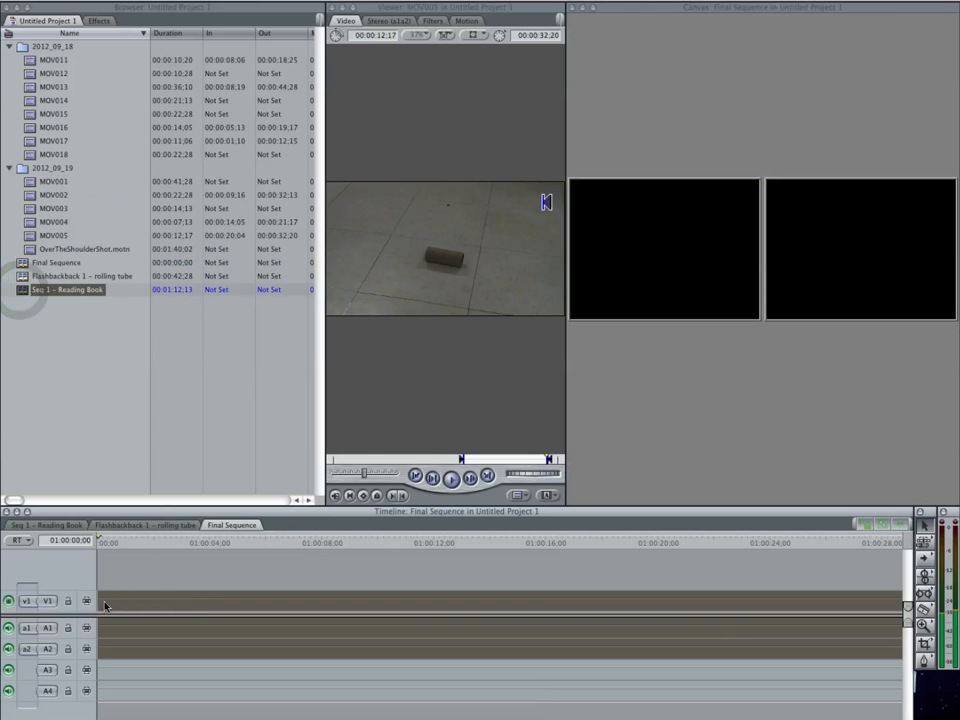
pyautogui.click(592, 215)
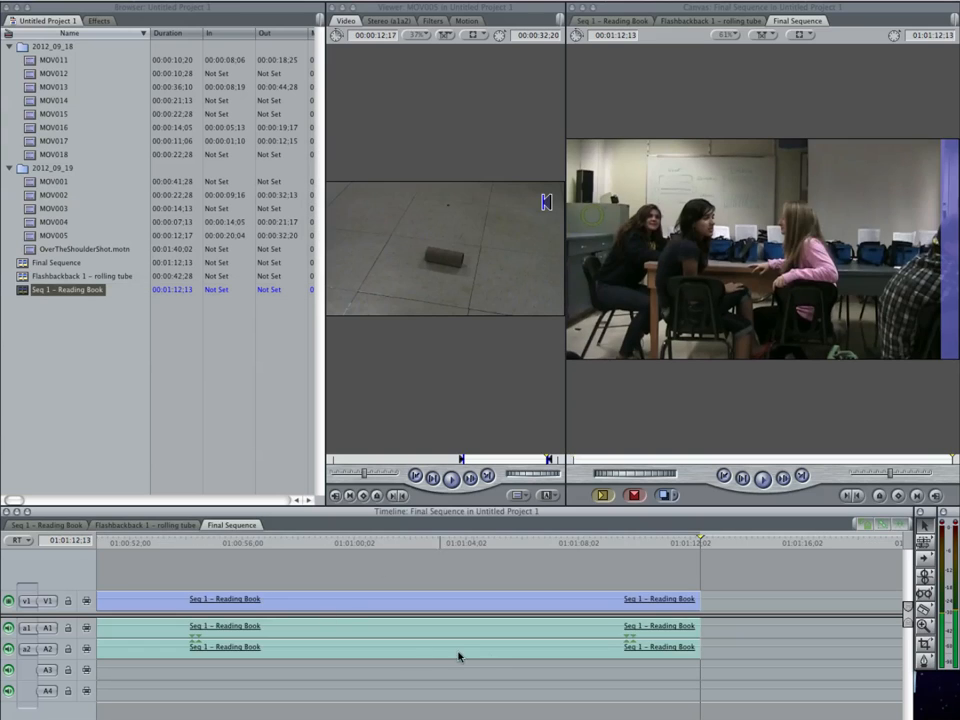
pyautogui.press('super+minus')
pyautogui.press('super+minus')
pyautogui.press('super+minus')
pyautogui.press('super+minus')
pyautogui.press('super+minus')
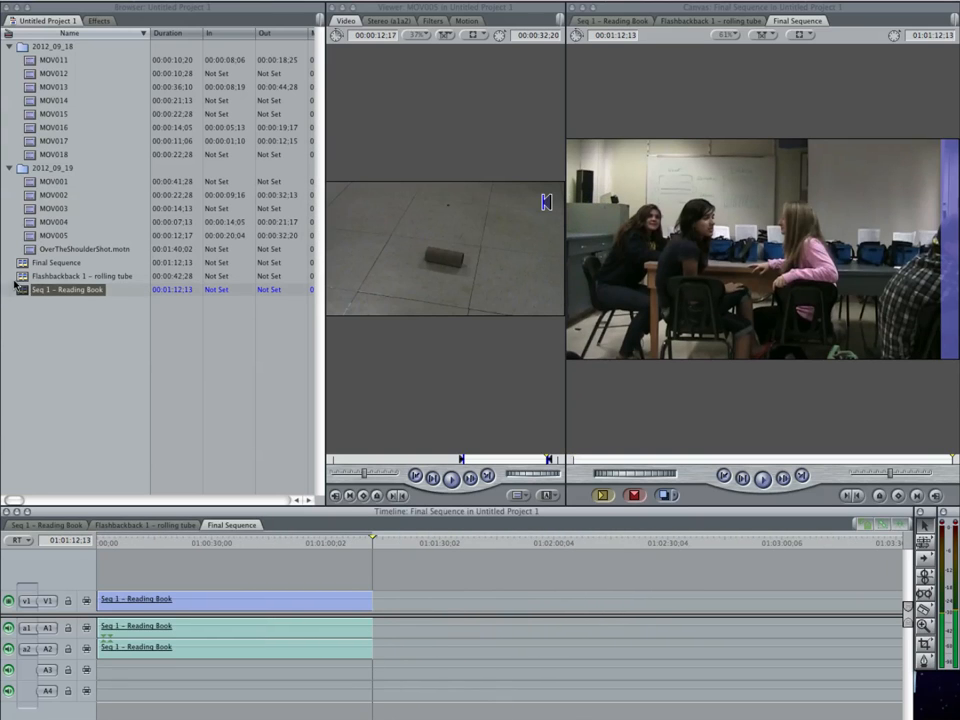
pyautogui.moveTo(22, 276); pyautogui.dragTo(388, 604)
pyautogui.moveTo(471, 544)
pyautogui.mouseDown()
pyautogui.moveTo(249, 549)
pyautogui.moveTo(472, 557)
pyautogui.mouseUp()
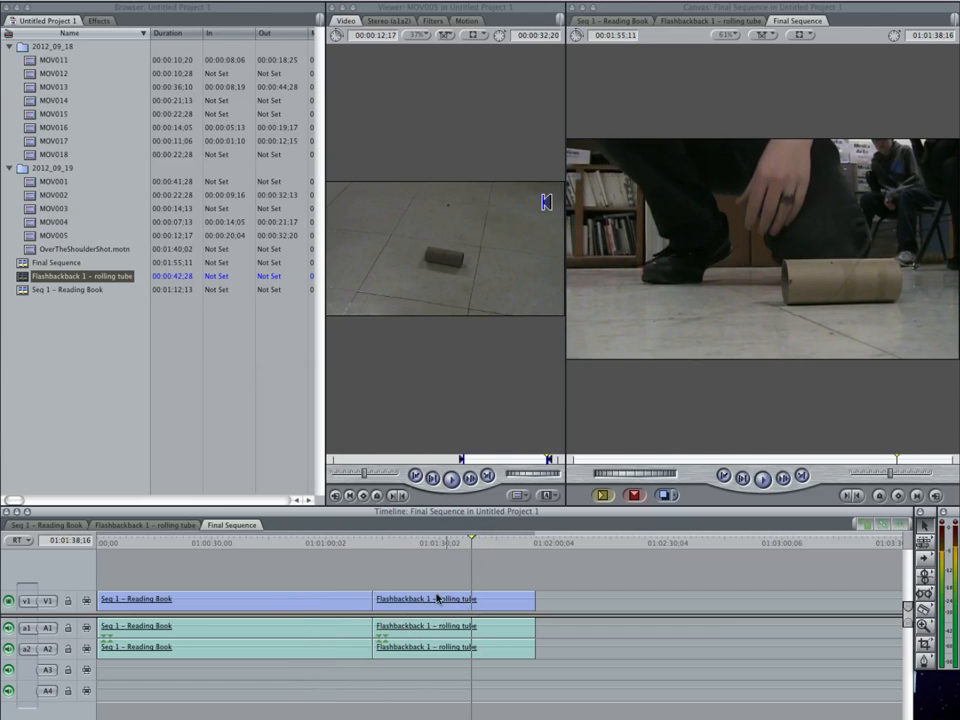
# Step: Swap the two nested sequences so Flashbackback 1 – rolling tube comes first and Seq 1 – Reading Book directly follows
pyautogui.click(226, 594)
pyautogui.moveTo(226, 594); pyautogui.dragTo(624, 596)
pyautogui.moveTo(429, 602); pyautogui.dragTo(137, 598)
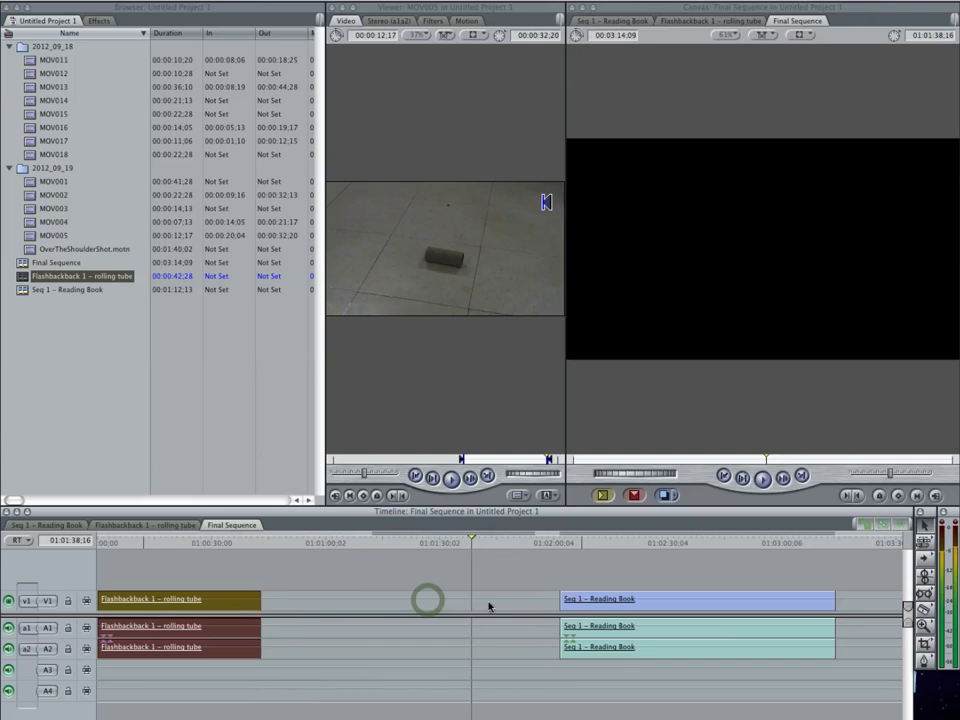
pyautogui.moveTo(578, 597); pyautogui.dragTo(302, 601)
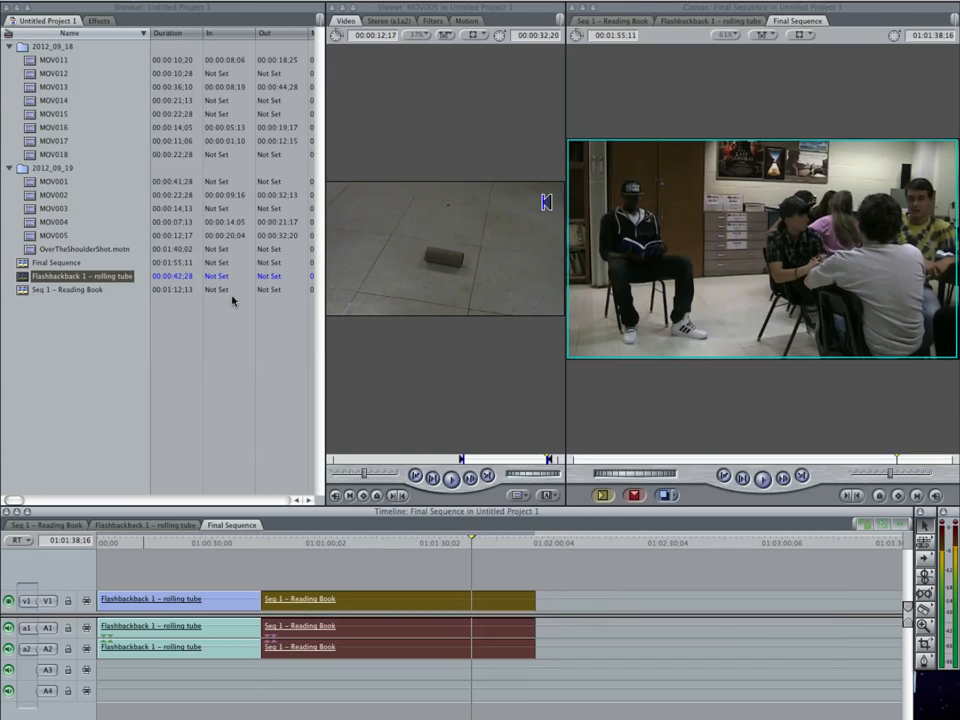
# Step: Open the Flashbackback 1 – rolling tube sequence and insert OverTheShoulderShot.motn between MOV005 and MOV002
pyautogui.doubleClick(23, 279)
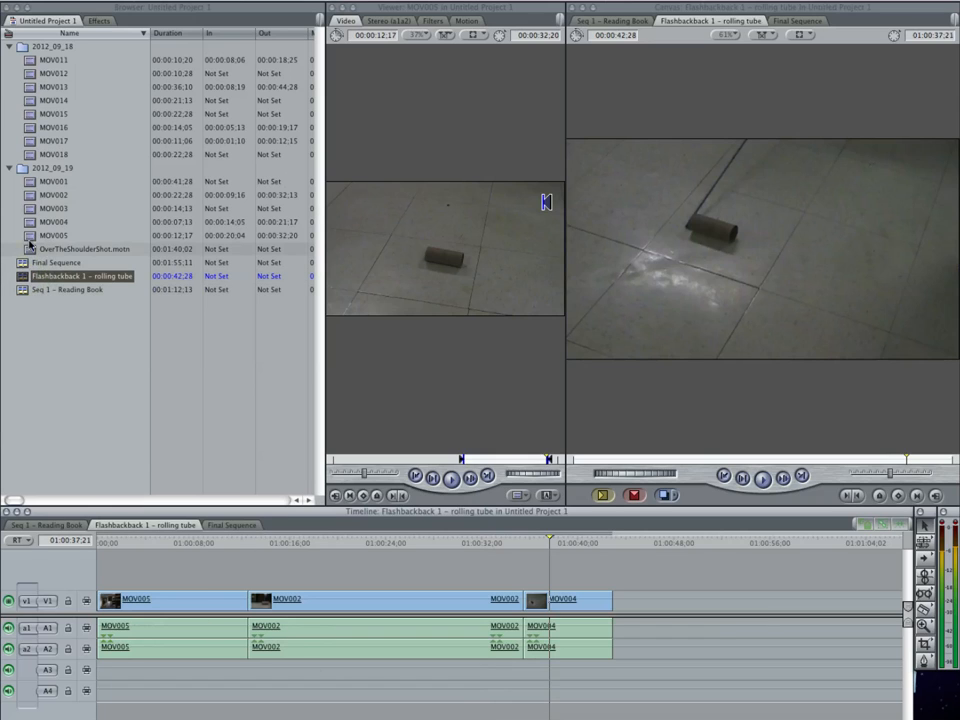
pyautogui.doubleClick(31, 247)
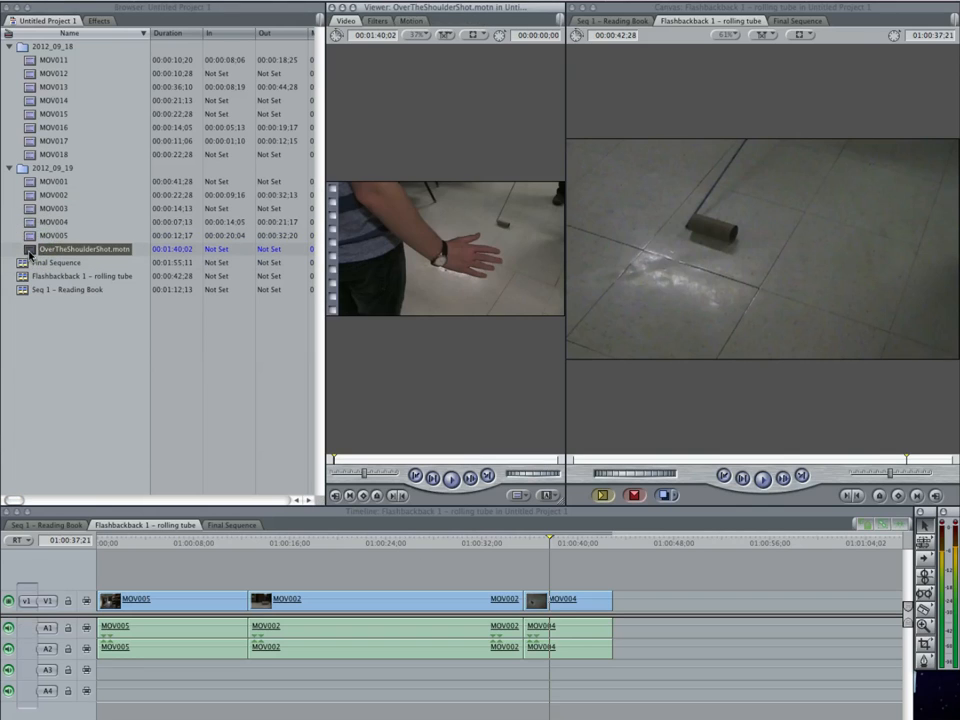
pyautogui.moveTo(30, 250); pyautogui.dragTo(255, 596)
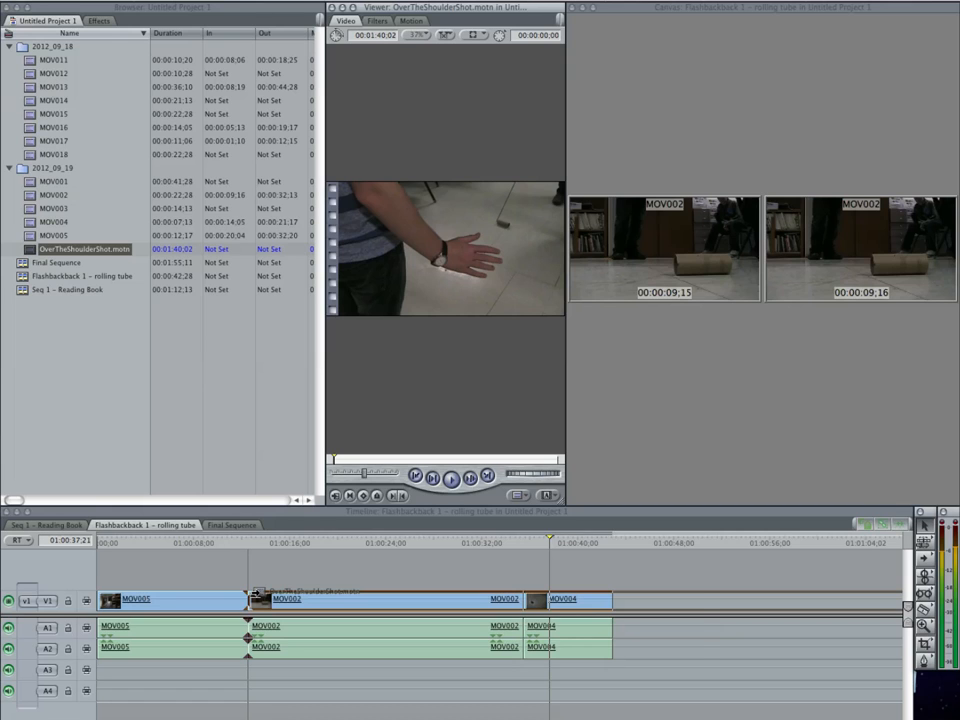
pyautogui.moveTo(255, 596); pyautogui.dragTo(261, 597)
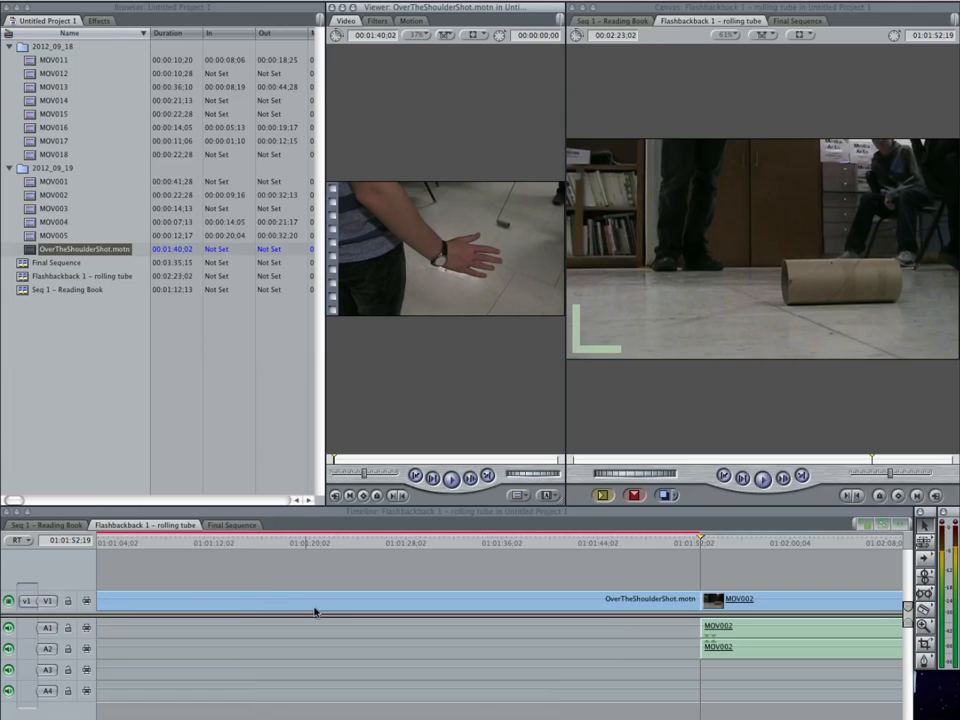
pyautogui.moveTo(414, 719); pyautogui.dragTo(140, 719)
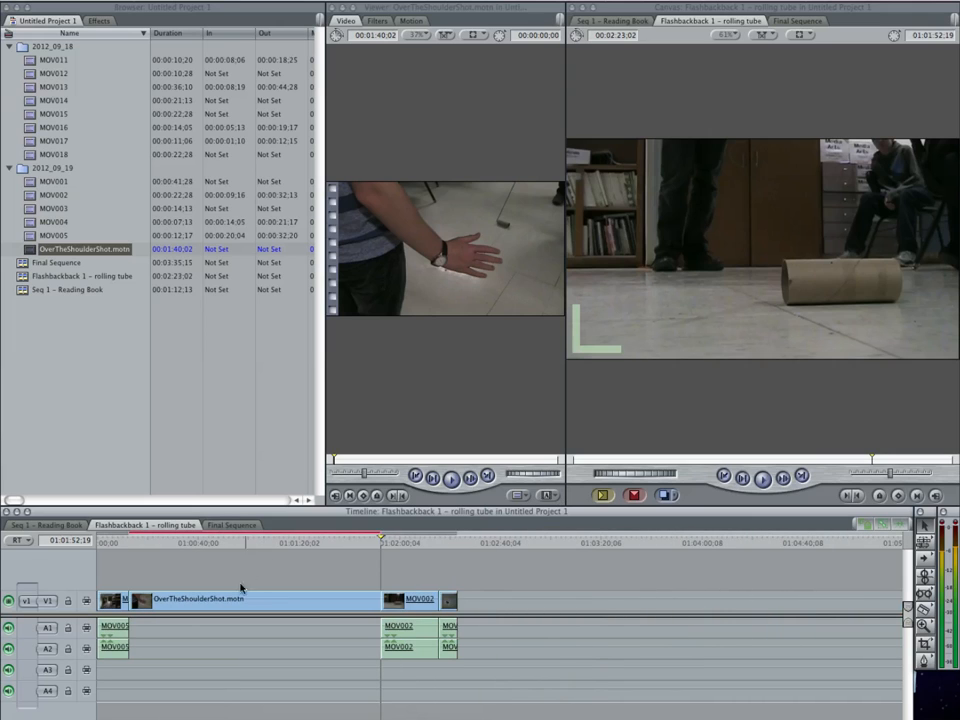
# Step: Render the OverTheShoulderShot.motn clip in the flashback sequence, accepting the unsaved-project render location
pyautogui.click(212, 603)
pyautogui.press('super+r')
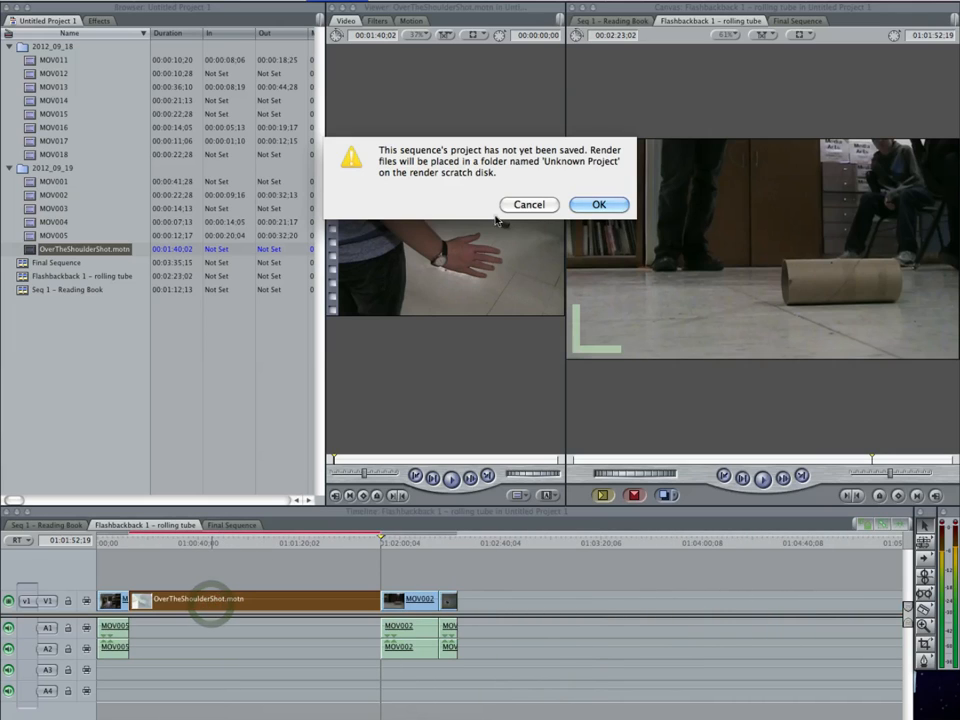
pyautogui.click(602, 204)
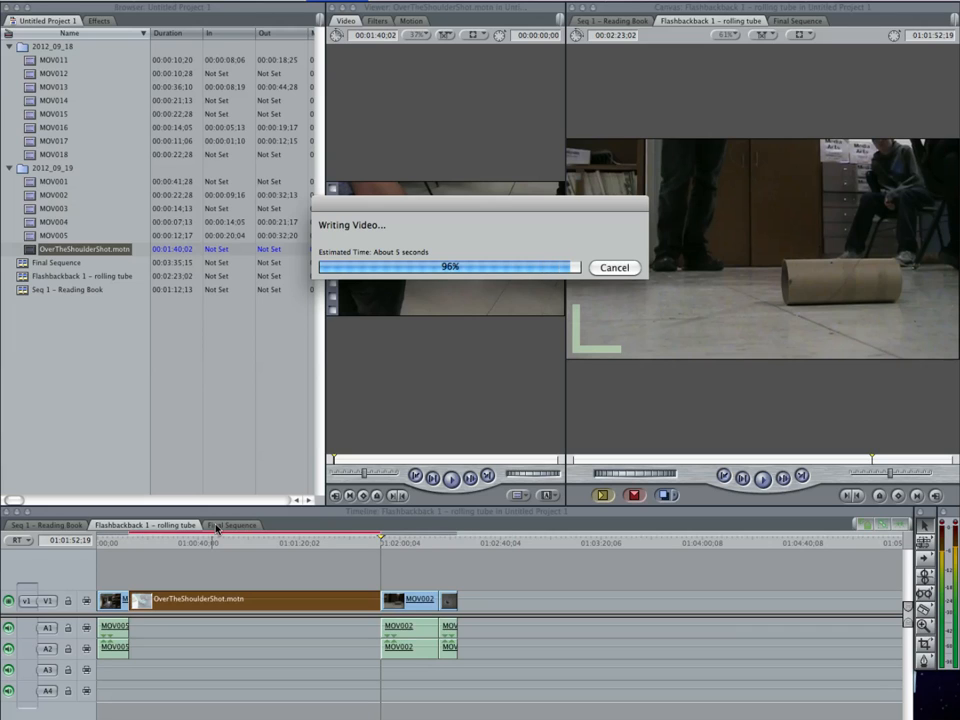
# Step: Return to Final Sequence and scrub through the nested flashback to check the inserted Motion clip
pyautogui.click(218, 526)
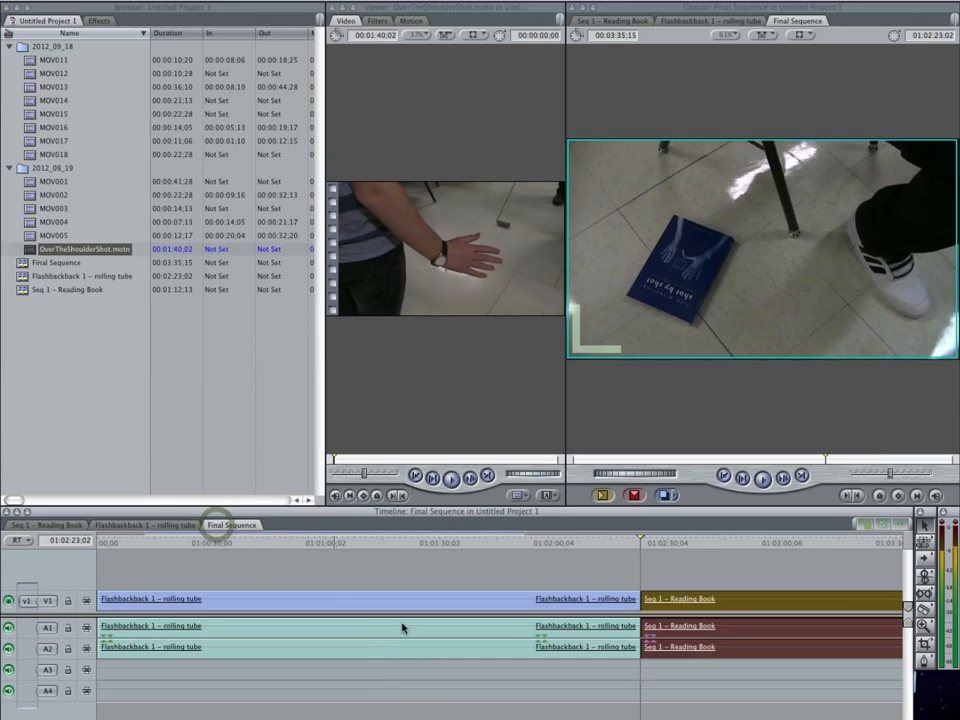
pyautogui.press('super+minus')
pyautogui.press('super+minus')
pyautogui.press('super+minus')
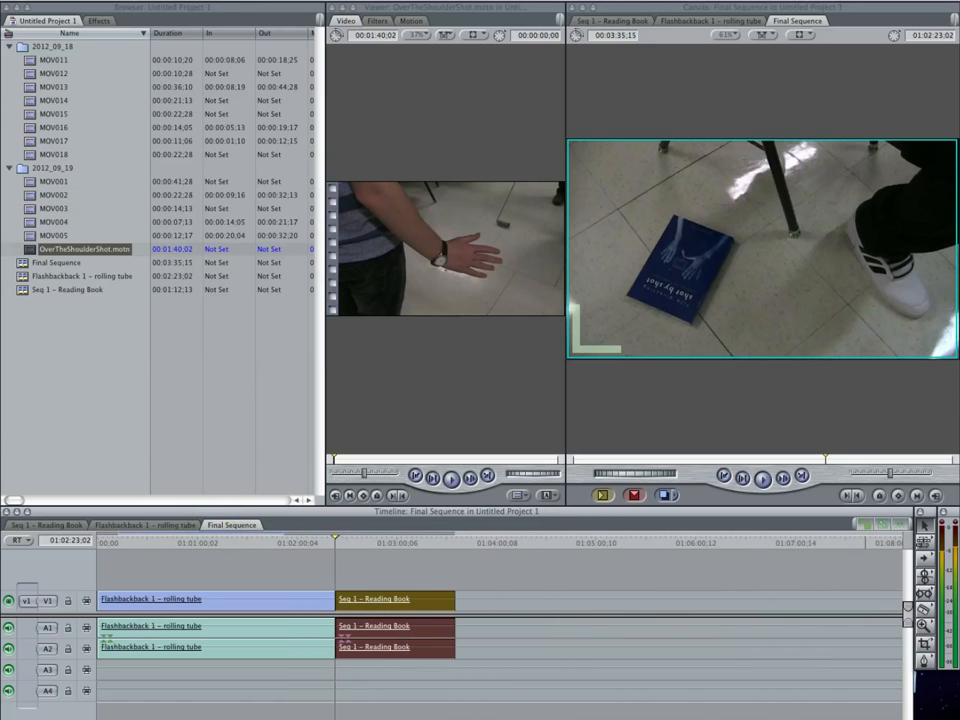
pyautogui.moveTo(172, 540); pyautogui.dragTo(228, 553)
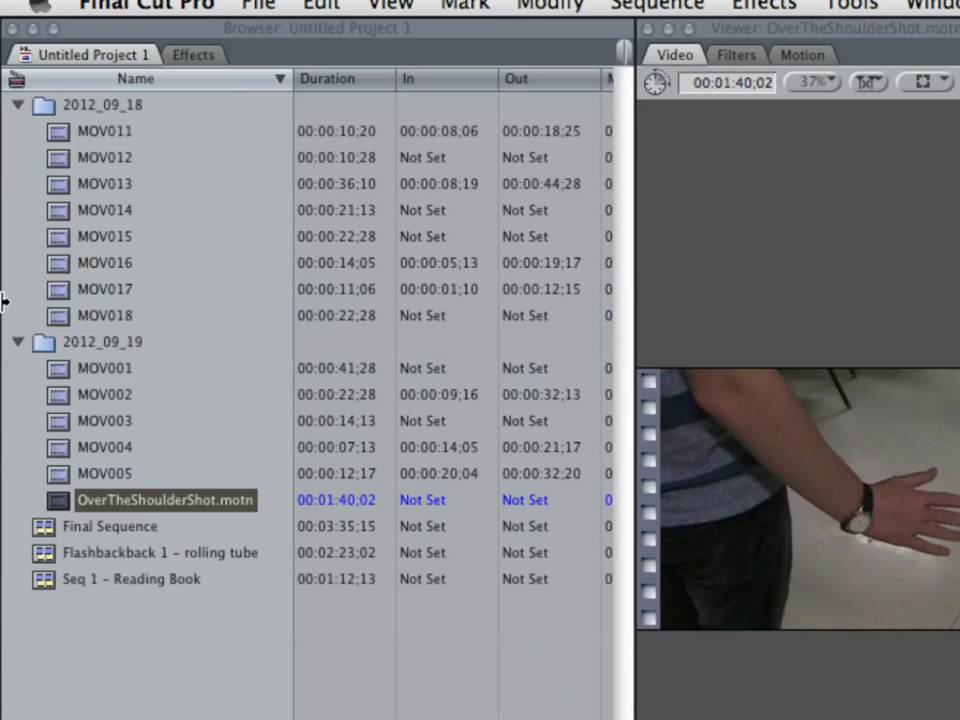
# Step: Create a new bin named "Sequences" in the project
pyautogui.rightClick(40, 632)
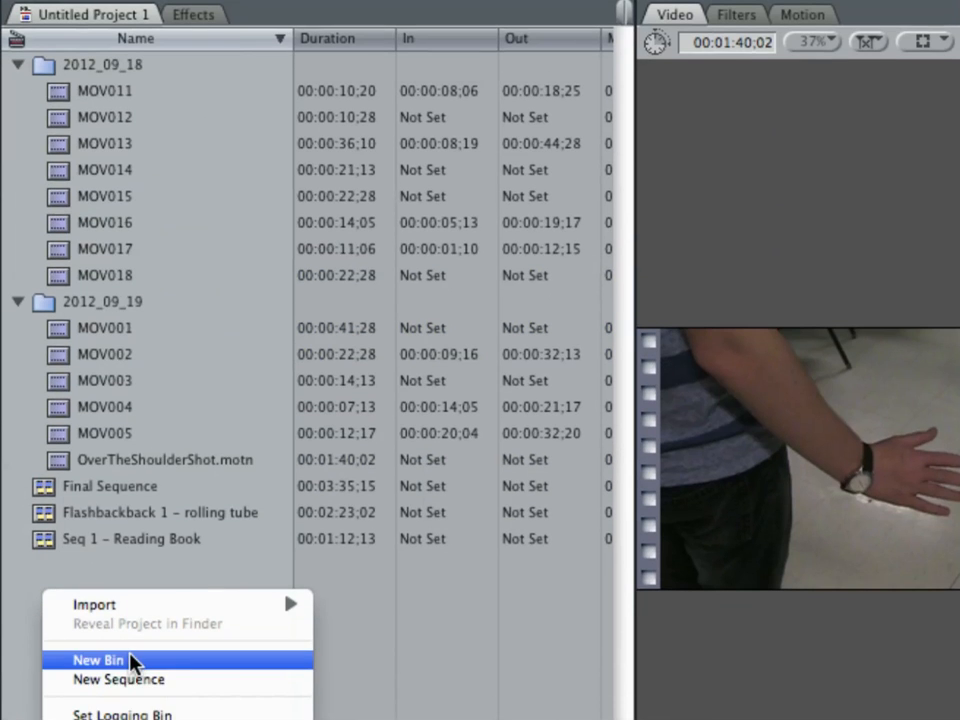
pyautogui.click(100, 660)
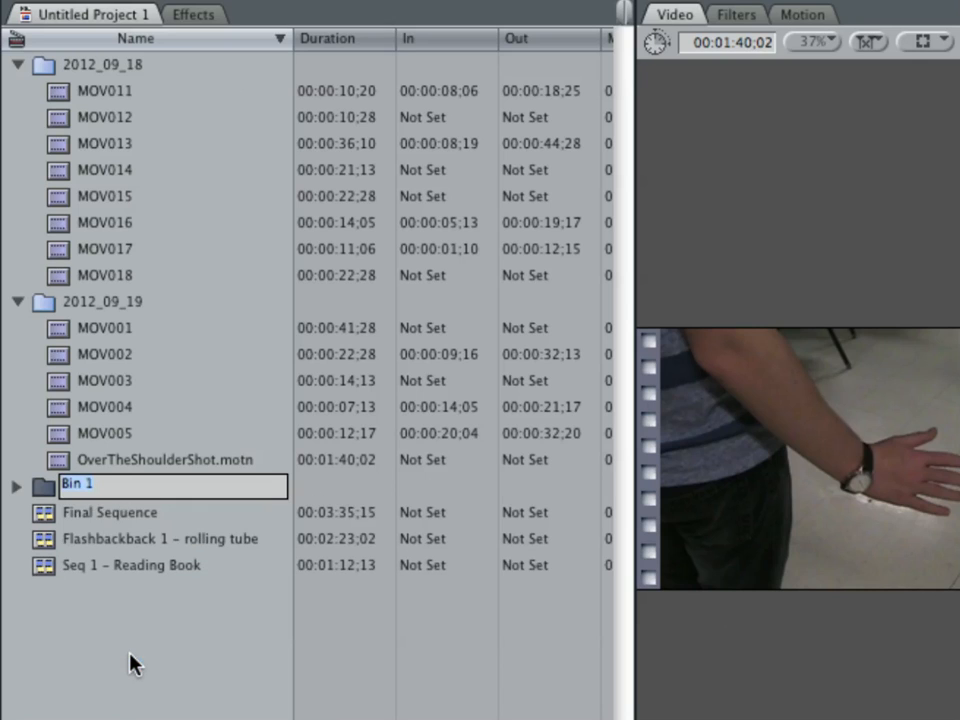
pyautogui.write('Sequences')
pyautogui.press('Return')
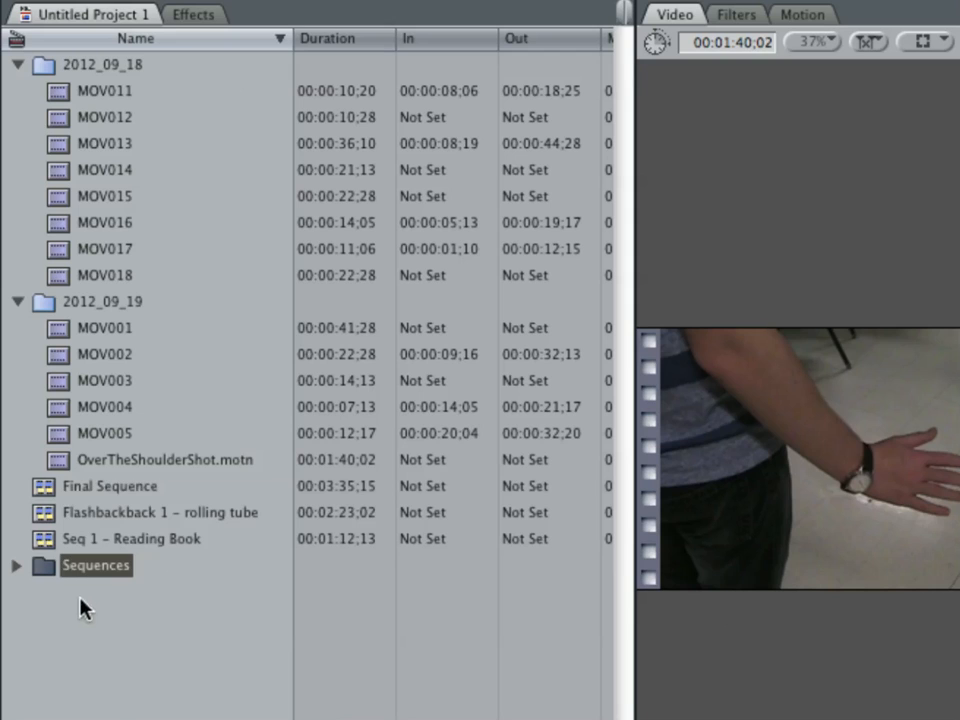
# Step: Move Final Sequence, Flashbackback 1 – rolling tube and Seq 1 – Reading Book into the Sequences bin and expand it
pyautogui.click(40, 487)
pyautogui.keyDown('shift'); pyautogui.click(42, 512); pyautogui.keyUp('shift')
pyautogui.keyDown('shift'); pyautogui.click(52, 540); pyautogui.keyUp('shift')
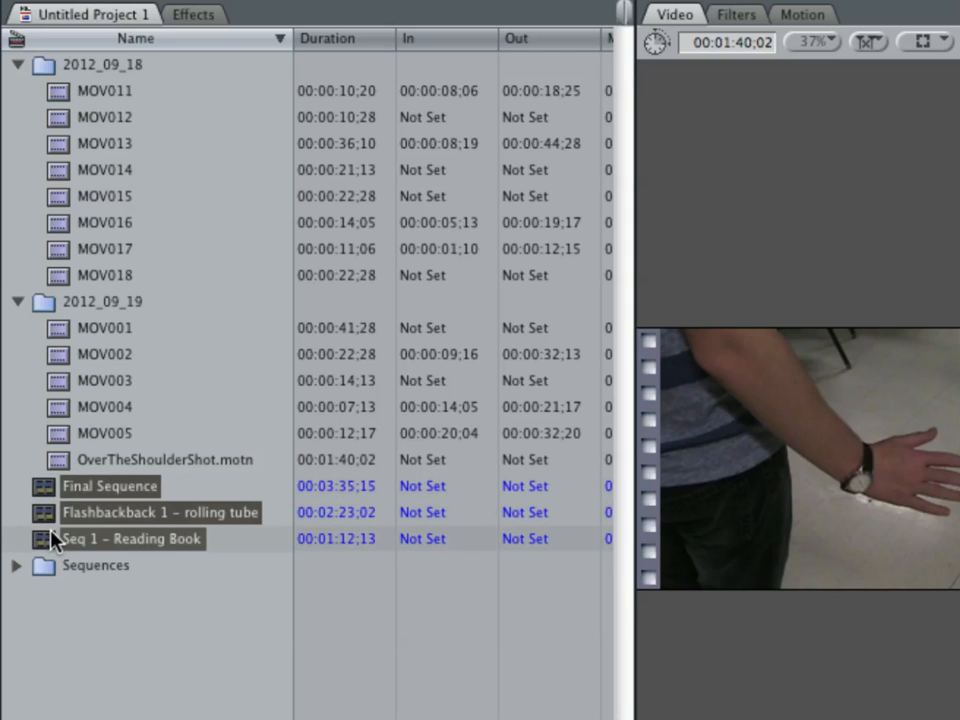
pyautogui.moveTo(52, 540); pyautogui.dragTo(98, 567)
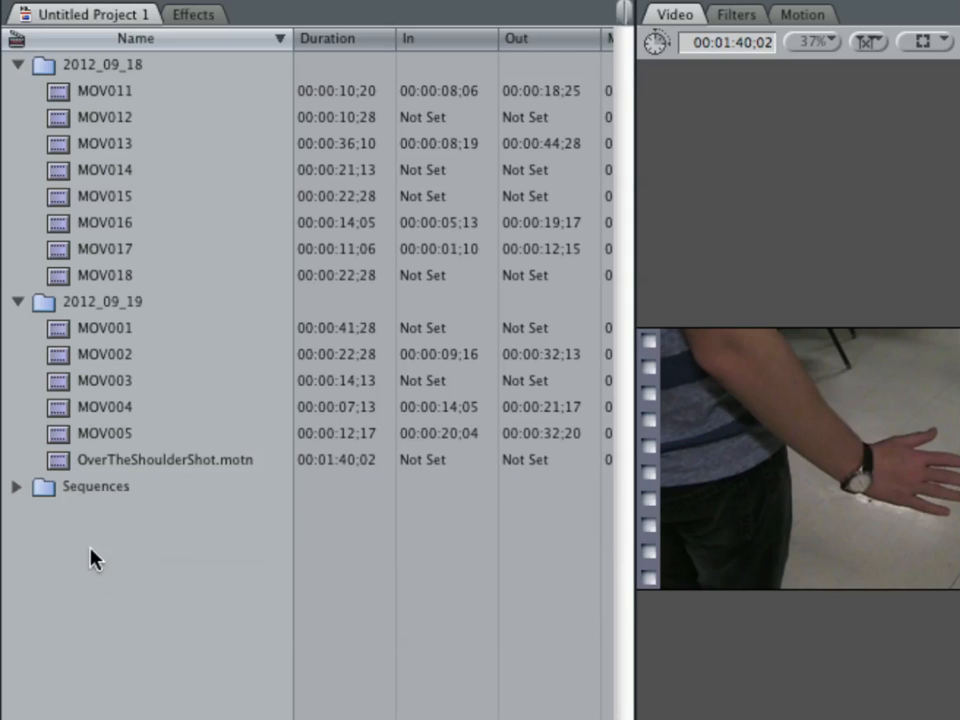
pyautogui.click(17, 488)
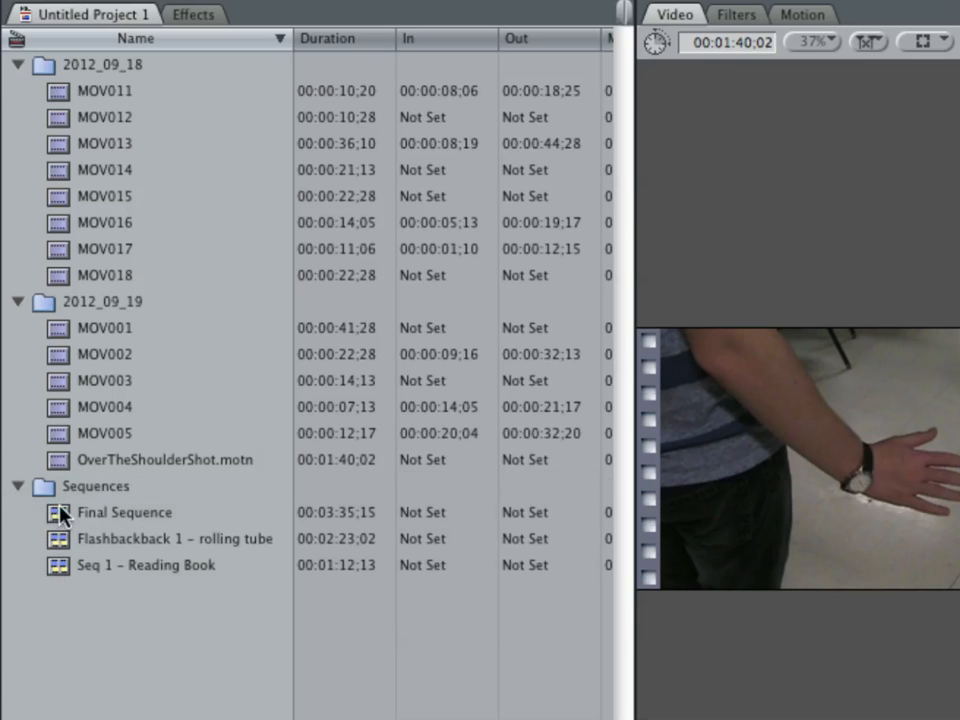
pyautogui.click(17, 487)
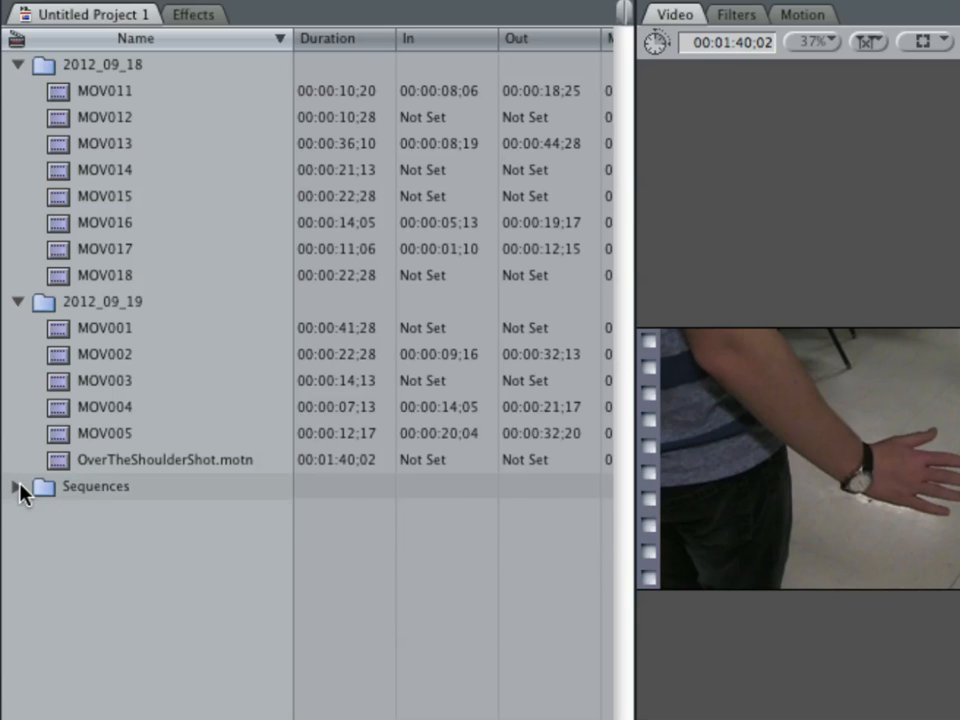
pyautogui.click(17, 487)
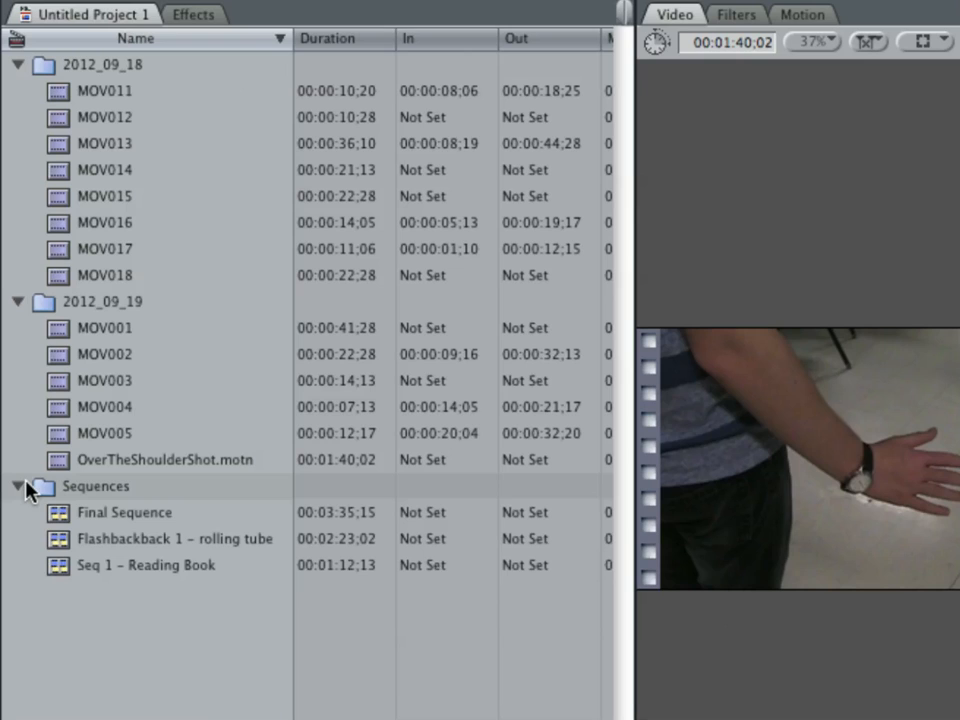
pyautogui.click(112, 568)
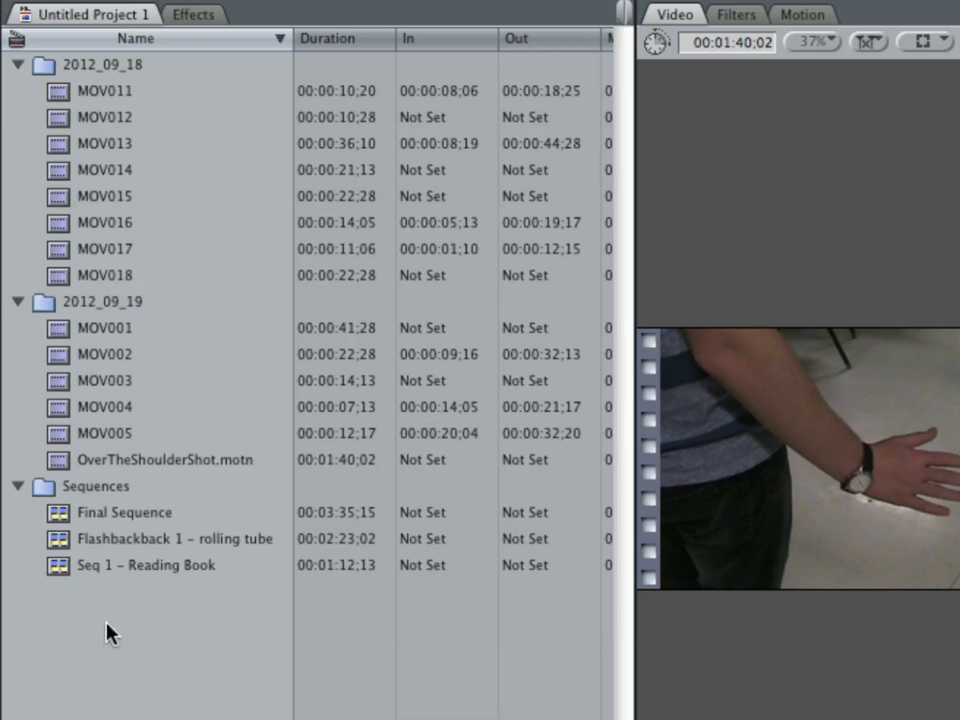
# Step: Collapse the 2012_09_19 and 2012_09_18 bins and create a new bin named "Video Clips"
pyautogui.click(18, 302)
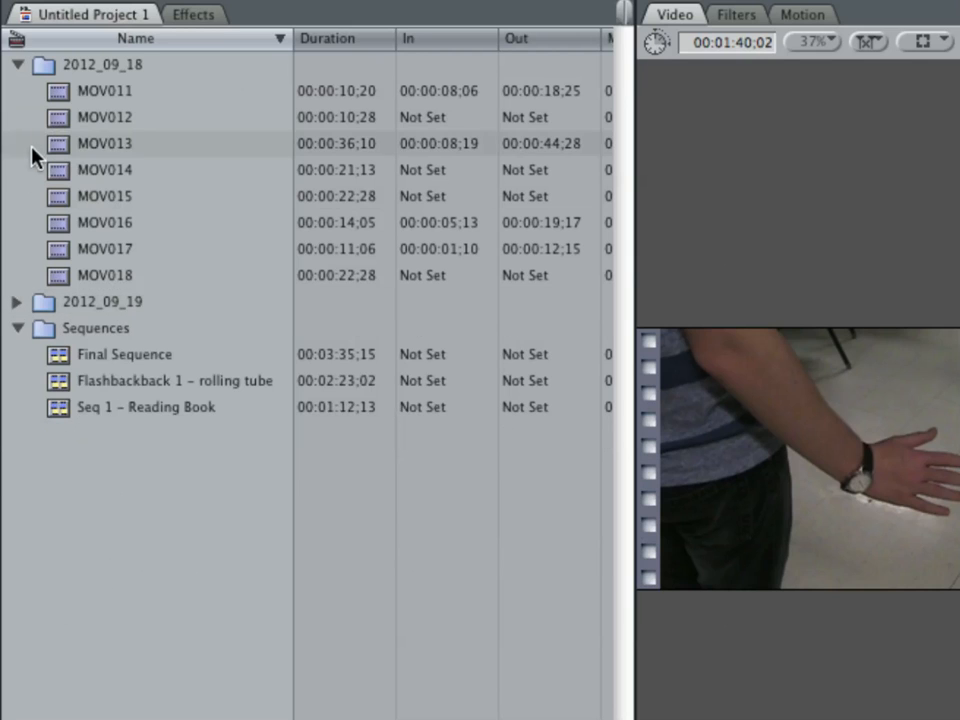
pyautogui.click(18, 65)
pyautogui.rightClick(51, 249)
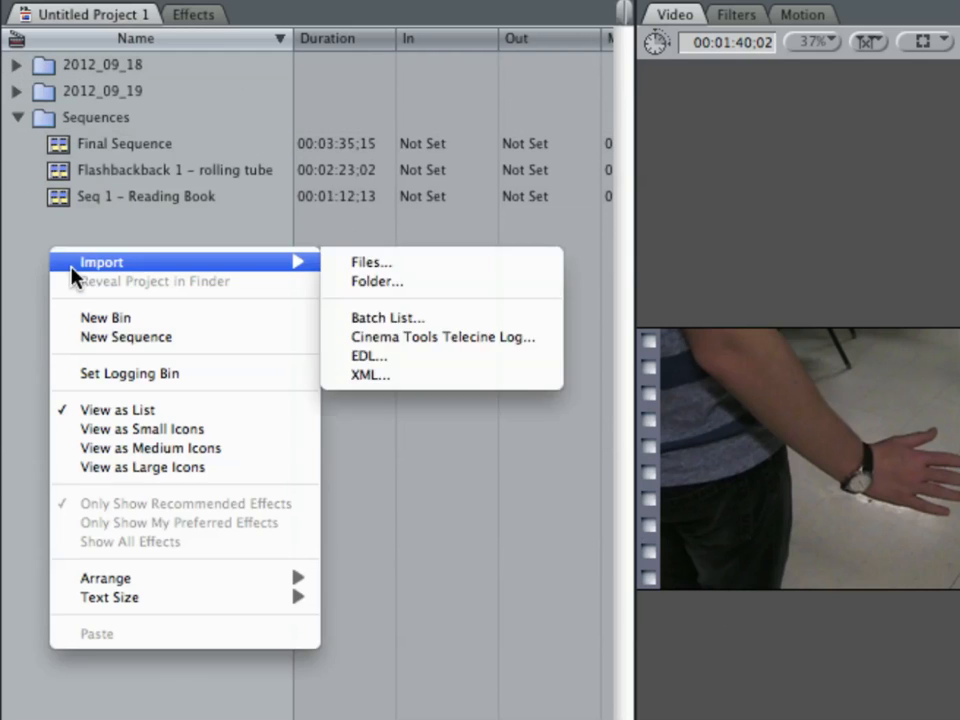
pyautogui.click(117, 318)
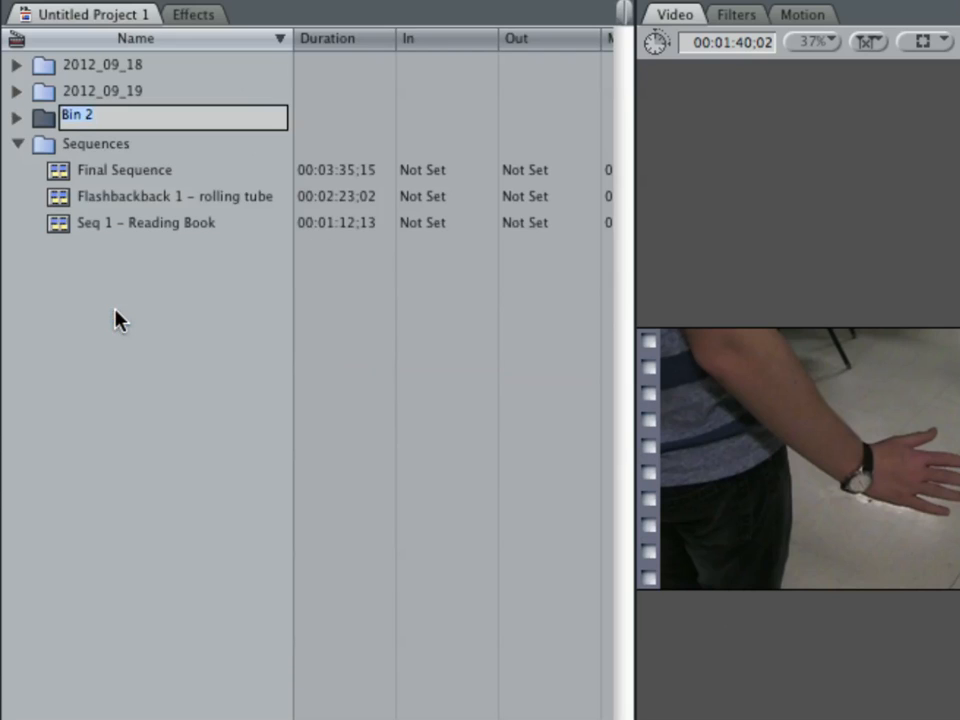
pyautogui.write('Video Clips')
pyautogui.press('Return')
# Step: Move the 2012_09_18 and 2012_09_19 bins into the Video Clips bin and check its contents
pyautogui.click(45, 90)
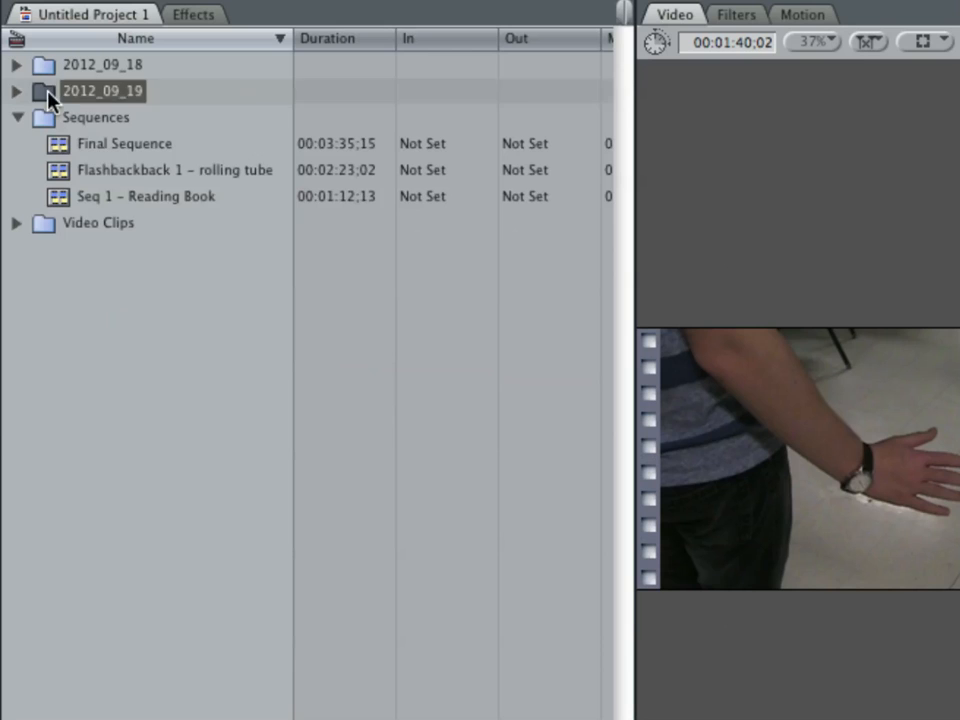
pyautogui.keyDown('shift'); pyautogui.click(45, 66); pyautogui.keyUp('shift')
pyautogui.moveTo(45, 66); pyautogui.dragTo(100, 222)
pyautogui.click(17, 170)
pyautogui.click(31, 196)
pyautogui.click(31, 196)
pyautogui.click(17, 170)
# Step: Create a new bin named "Music" at the top level of the project
pyautogui.rightClick(54, 226)
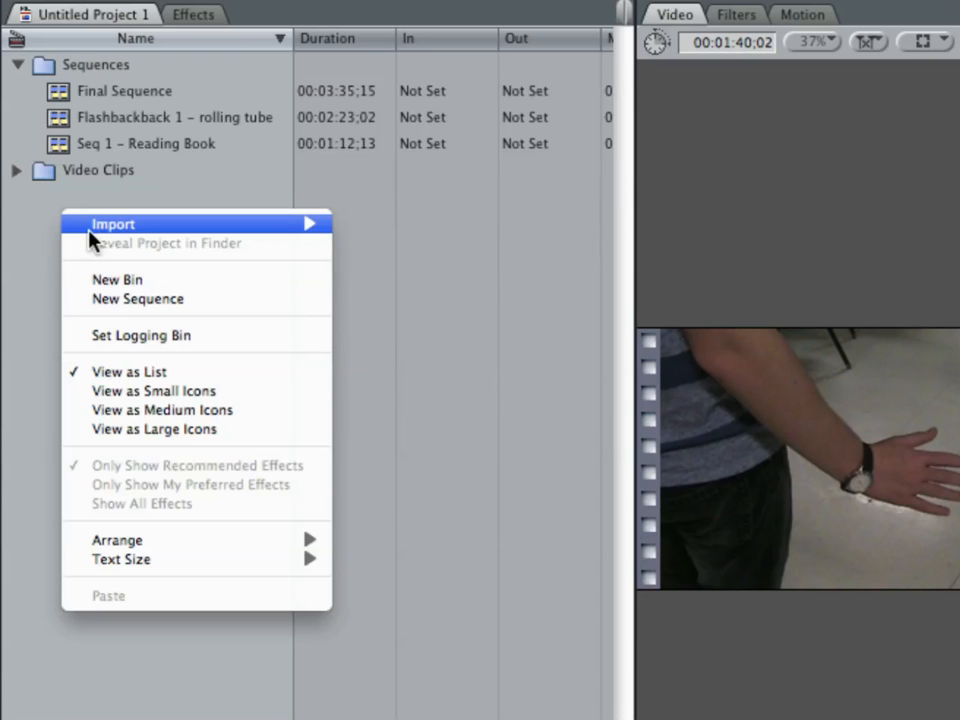
pyautogui.click(122, 276)
pyautogui.write('Audio')
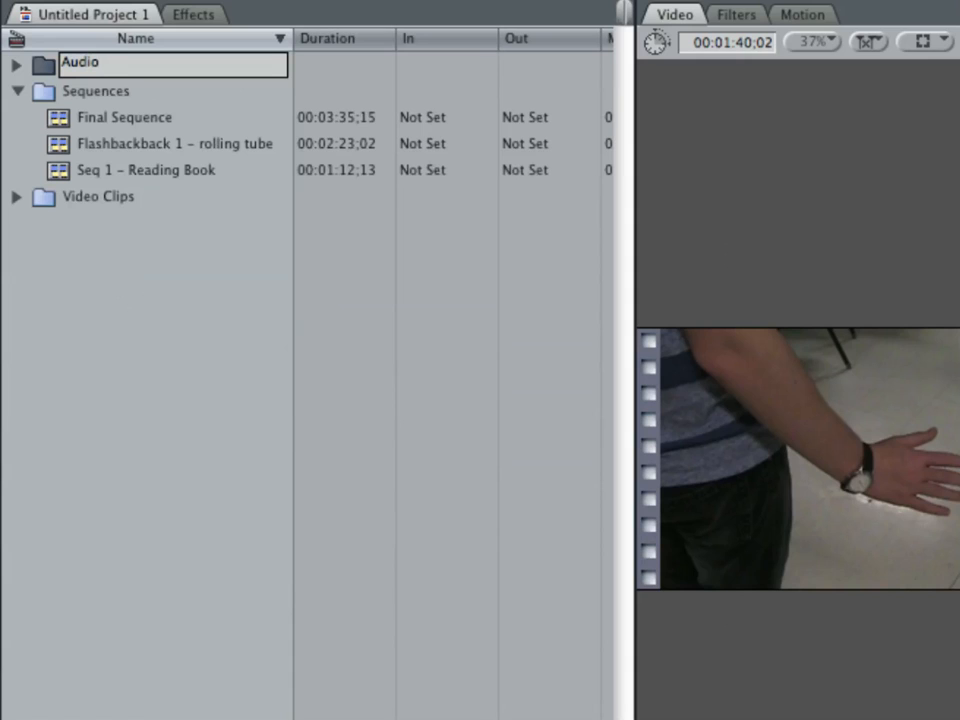
pyautogui.press('BackSpace')
pyautogui.press('BackSpace')
pyautogui.press('BackSpace')
pyautogui.press('BackSpace')
pyautogui.press('BackSpace')
pyautogui.write('Music')
pyautogui.press('Return')
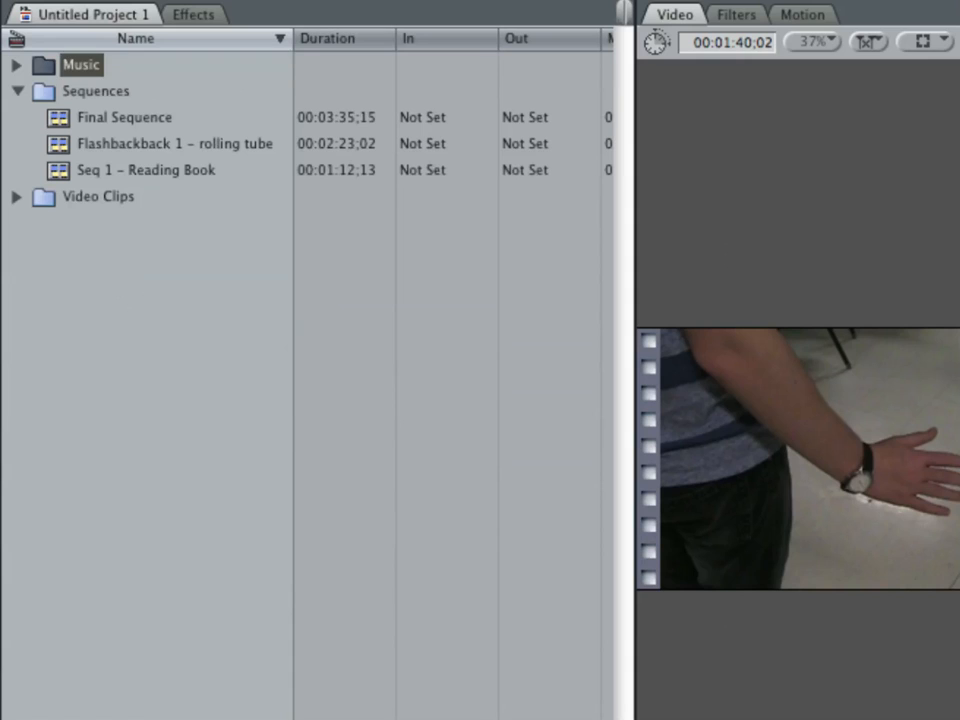
# Step: Create a new bin named "SFX" for sound effects at the top level of the project
pyautogui.rightClick(66, 323)
pyautogui.click(94, 396)
pyautogui.write('SFX')
pyautogui.press('Return')
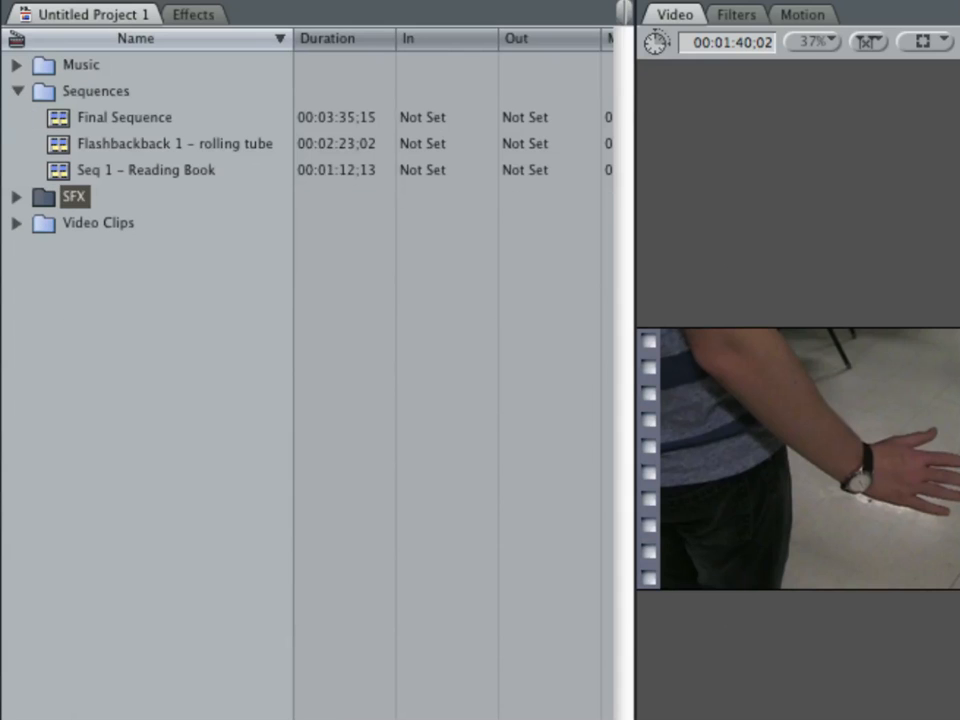
# Step: Create a new bin named "Motion Files" at the top level of the project
pyautogui.rightClick(28, 385)
pyautogui.click(81, 433)
pyautogui.write('Motion Files')
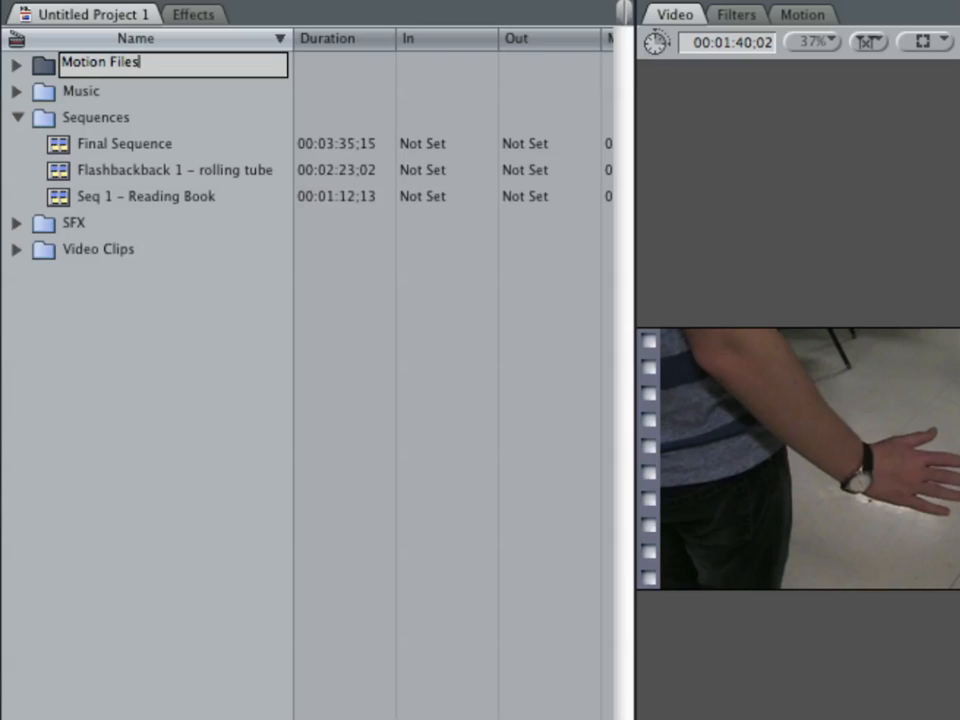
pyautogui.press('Return')
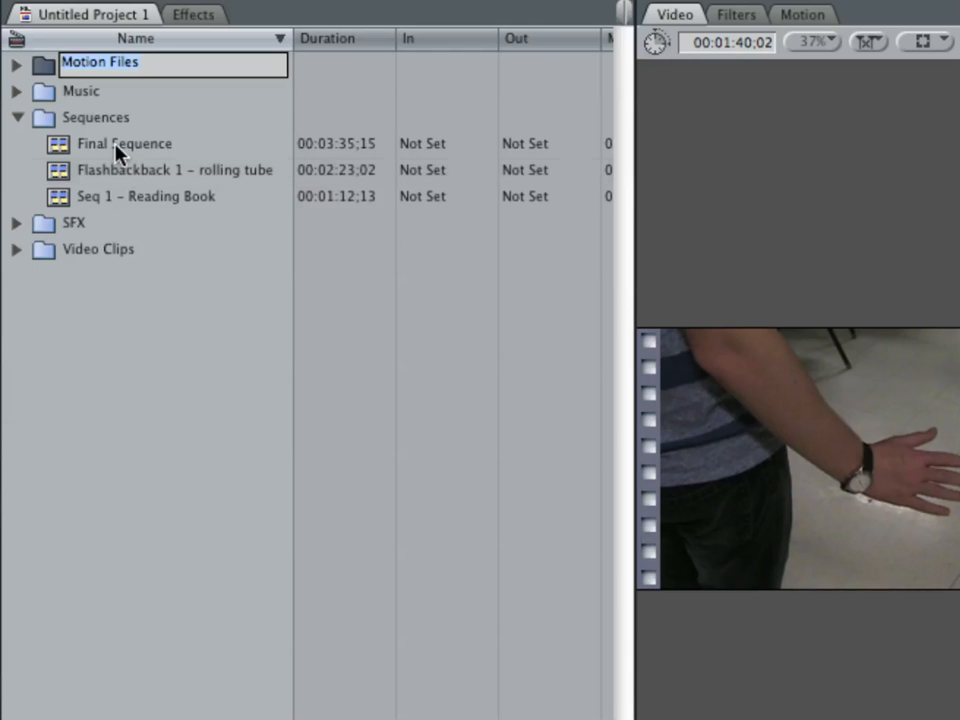
# Step: Duplicate the Seq 1 – Reading Book sequence and open the copy in the timeline
pyautogui.click(61, 198)
pyautogui.rightClick(61, 200)
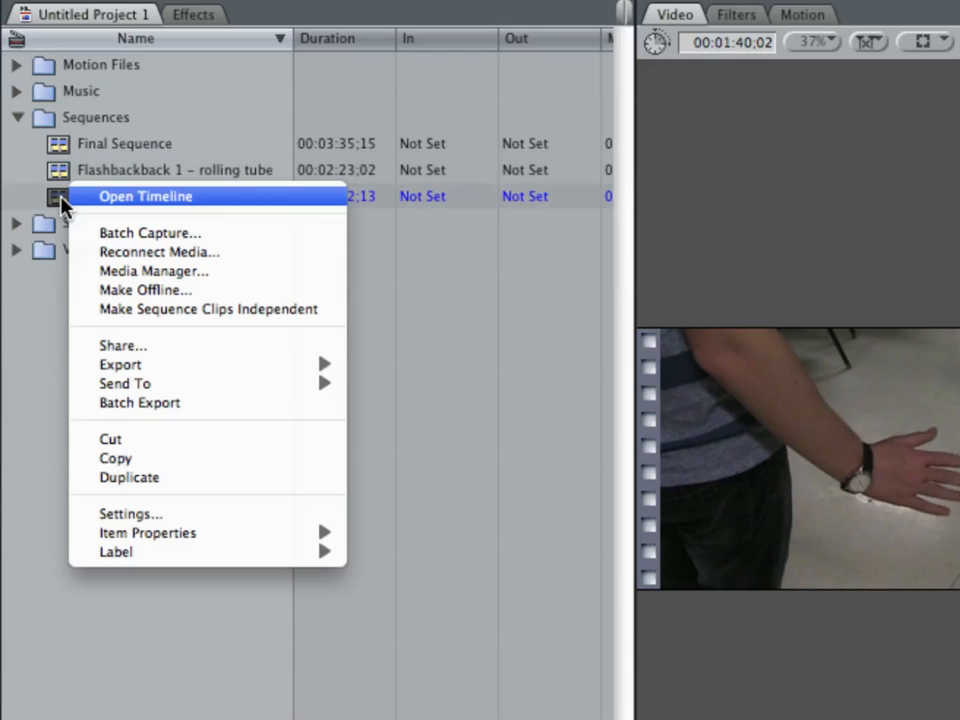
pyautogui.click(171, 477)
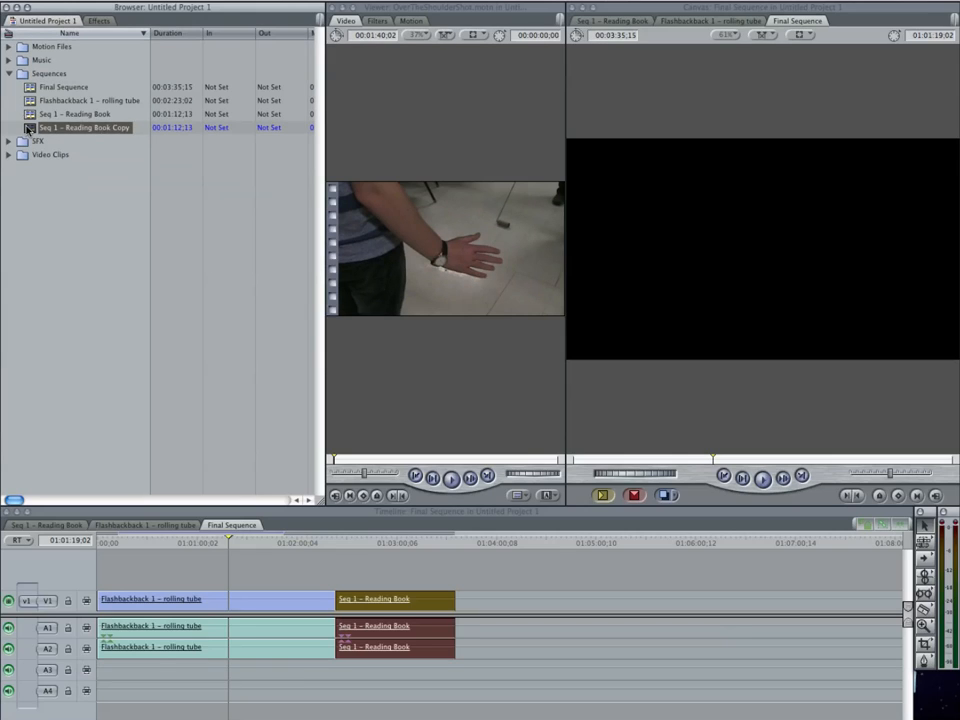
pyautogui.doubleClick(57, 222)
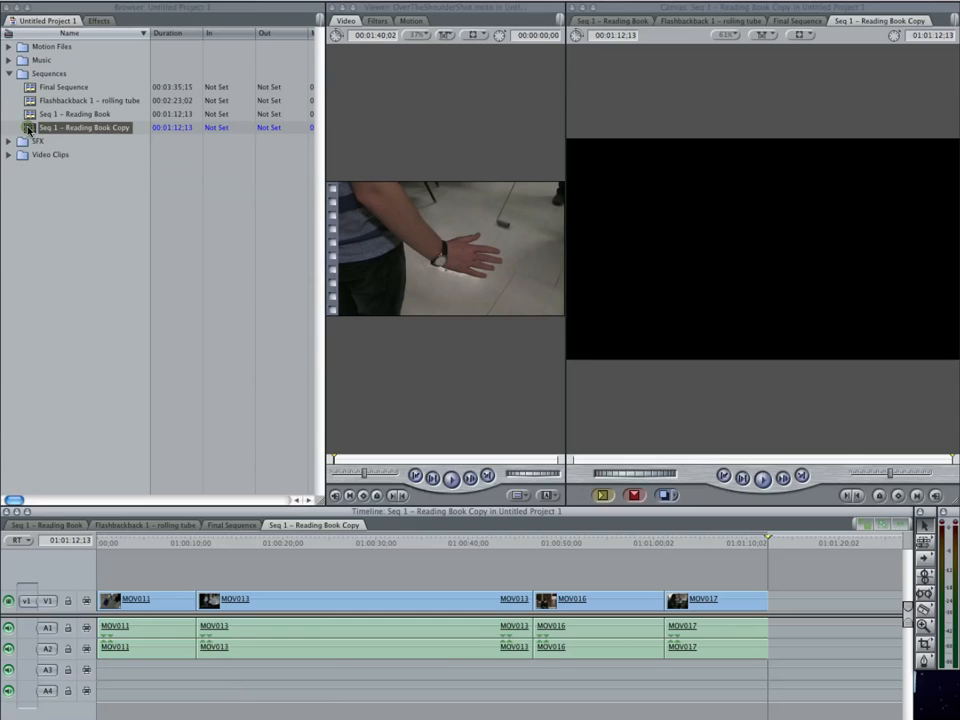
# Step: Rename the duplicated sequence as "Seq 1 – Reading Book second shot"
pyautogui.click(32, 128)
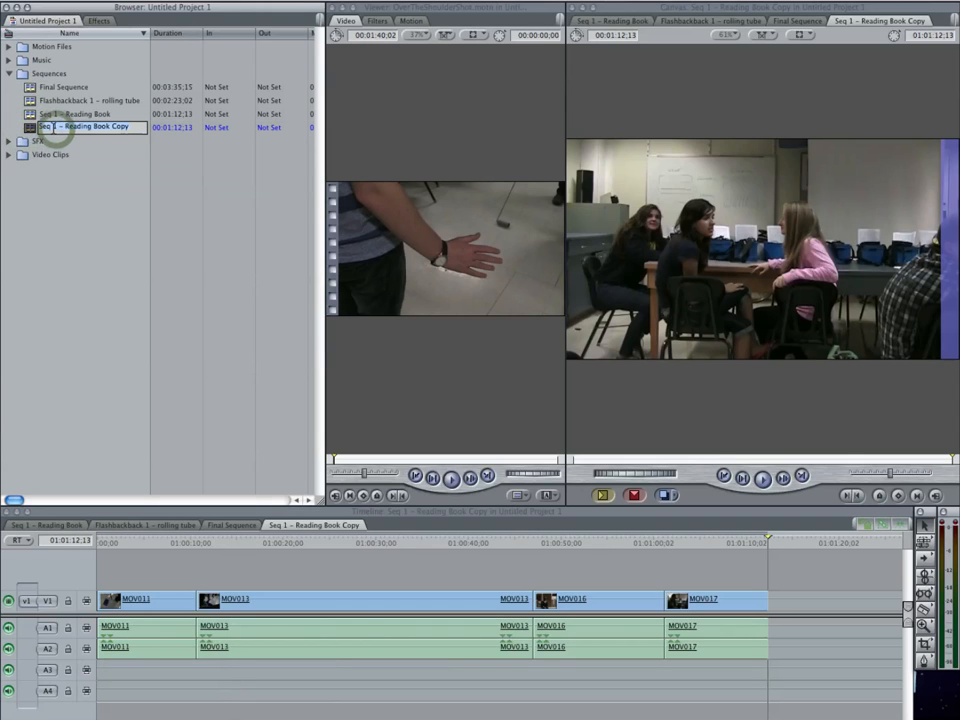
pyautogui.doubleClick(112, 127)
pyautogui.write('se')
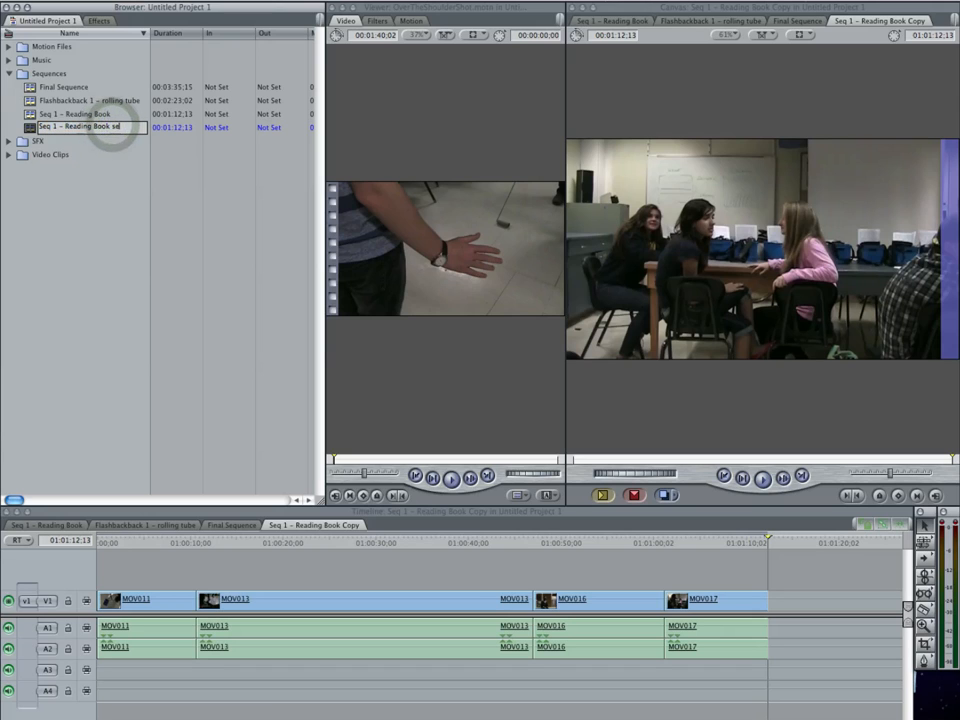
pyautogui.write('cond')
pyautogui.write(' ed')
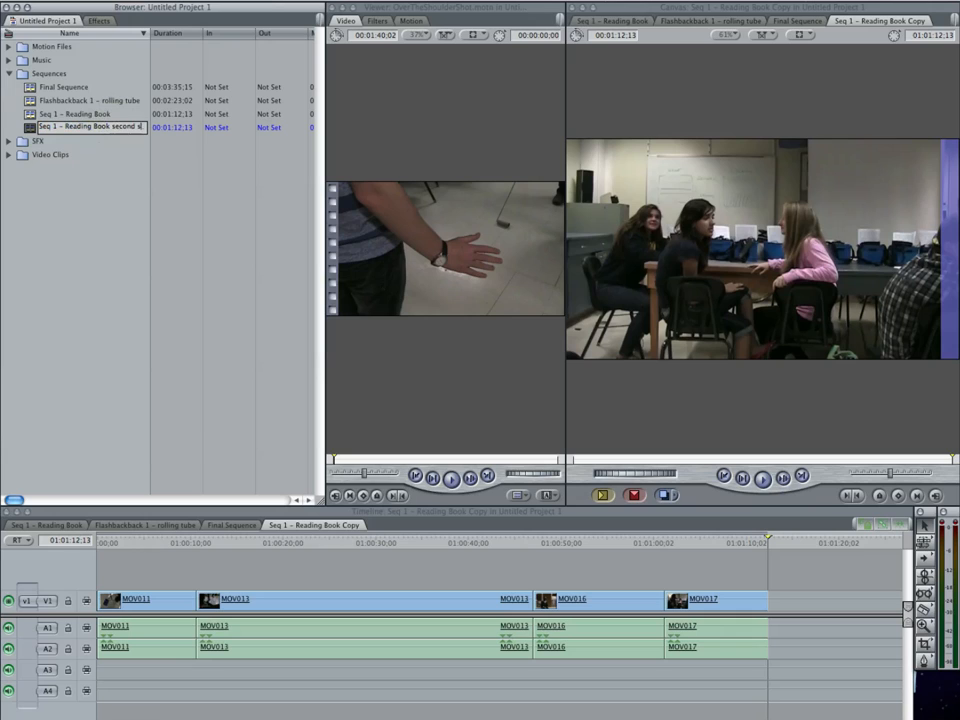
pyautogui.press('BackSpace')
pyautogui.press('BackSpace')
pyautogui.write('hot')
pyautogui.press('BackSpace')
pyautogui.press('BackSpace')
pyautogui.press('BackSpace')
pyautogui.write('shot')
pyautogui.press('Return')
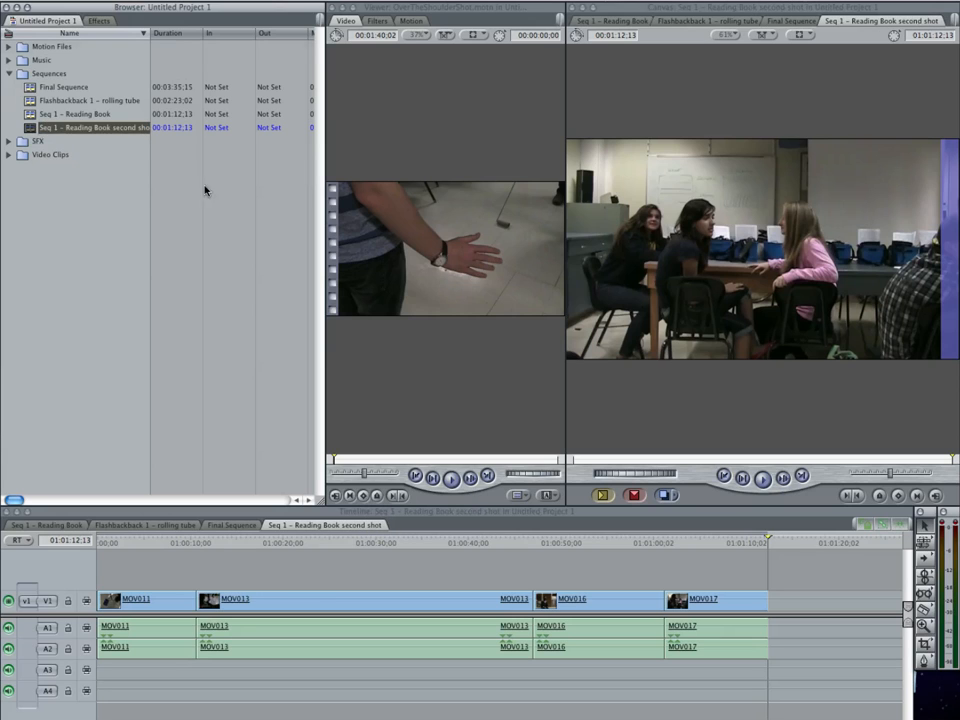
# Step: In the second shot sequence, delete the MOV011 and MOV013 clips and move MOV016 and MOV017 to the start of the timeline
pyautogui.click(62, 115)
pyautogui.doubleClick(48, 114)
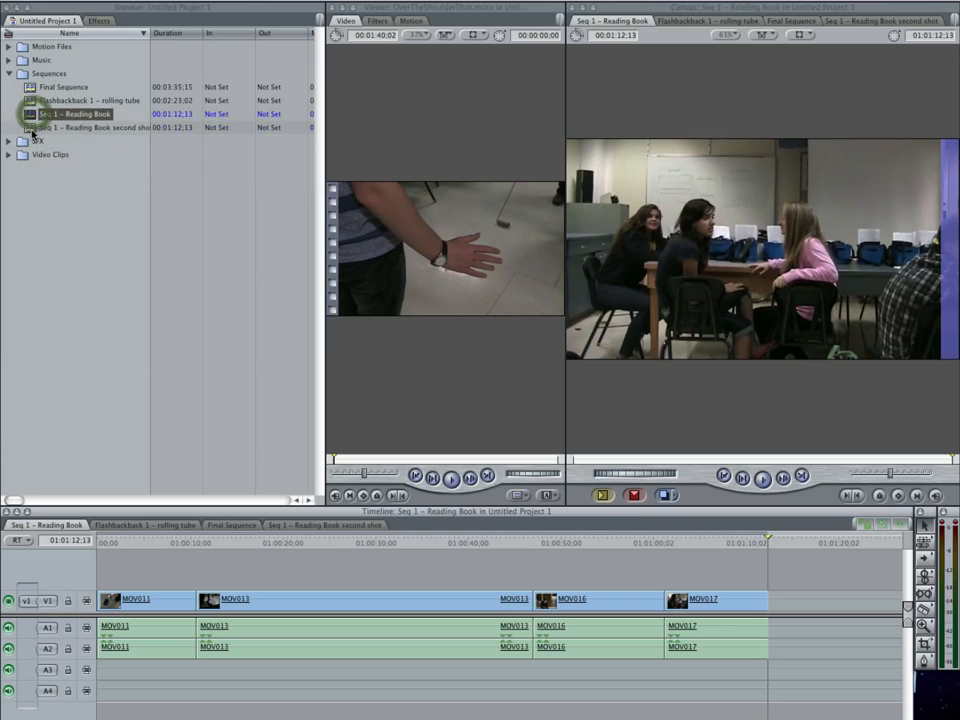
pyautogui.doubleClick(40, 127)
pyautogui.moveTo(578, 572); pyautogui.dragTo(754, 696)
pyautogui.moveTo(141, 575); pyautogui.dragTo(409, 687)
pyautogui.press('Delete')
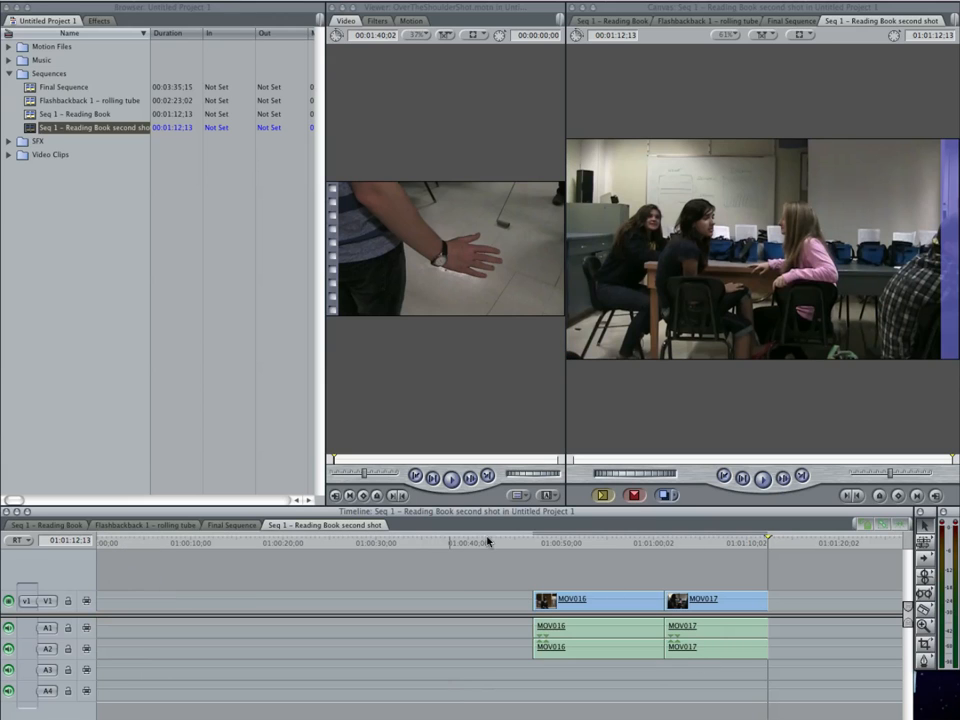
pyautogui.moveTo(497, 572); pyautogui.dragTo(785, 715)
pyautogui.moveTo(591, 604); pyautogui.dragTo(104, 606)
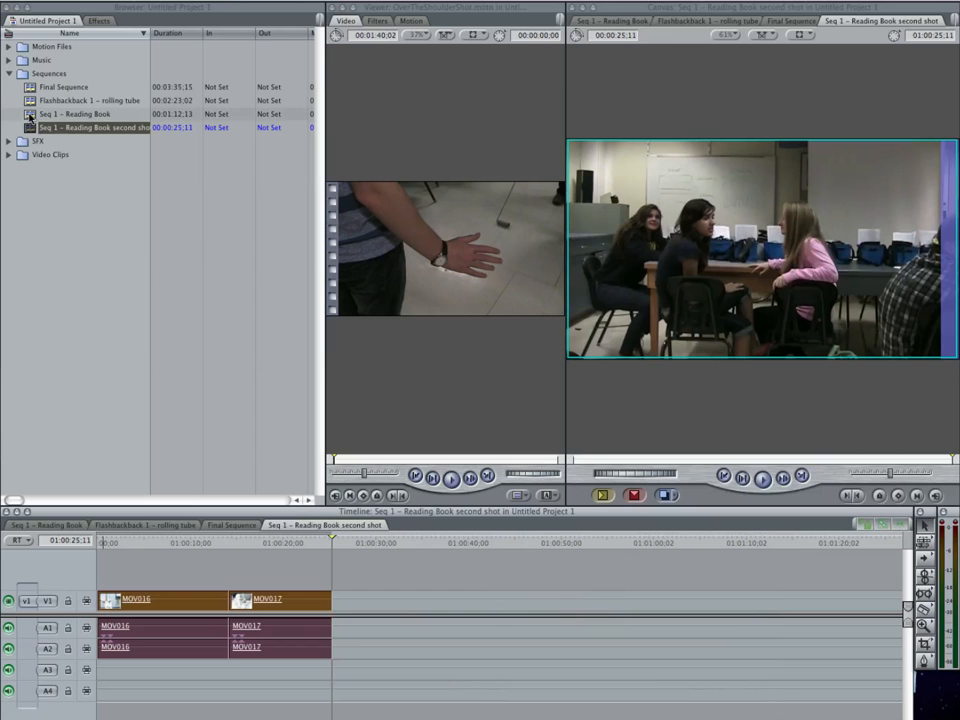
# Step: Open the original Seq 1 – Reading Book sequence and delete the MOV016 and MOV017 clips from it
pyautogui.doubleClick(30, 116)
pyautogui.moveTo(570, 568); pyautogui.dragTo(794, 660)
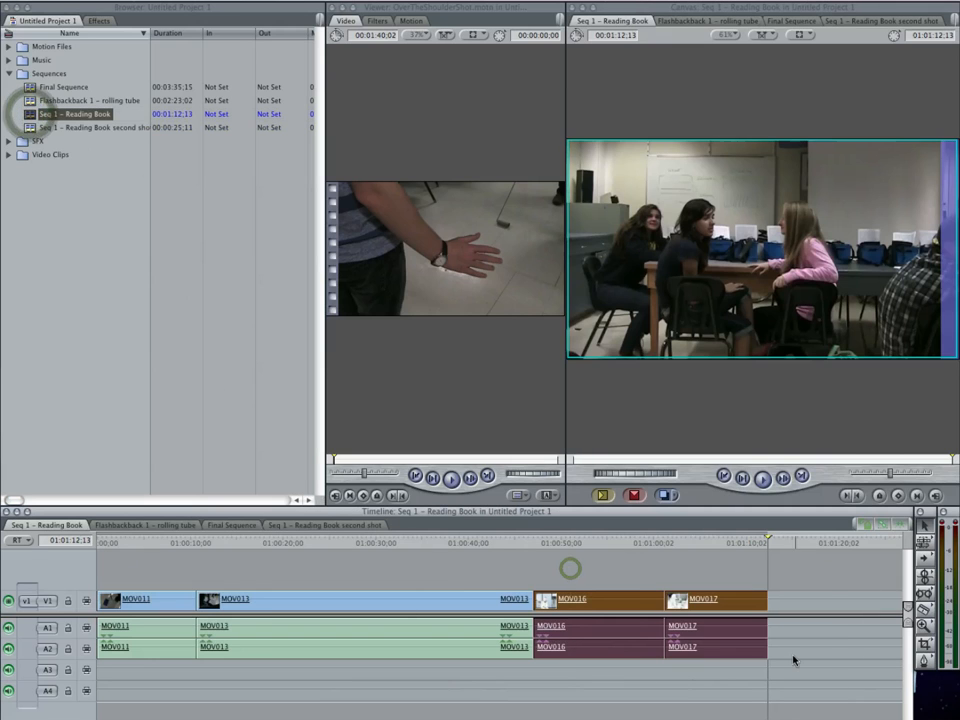
pyautogui.press('Delete')
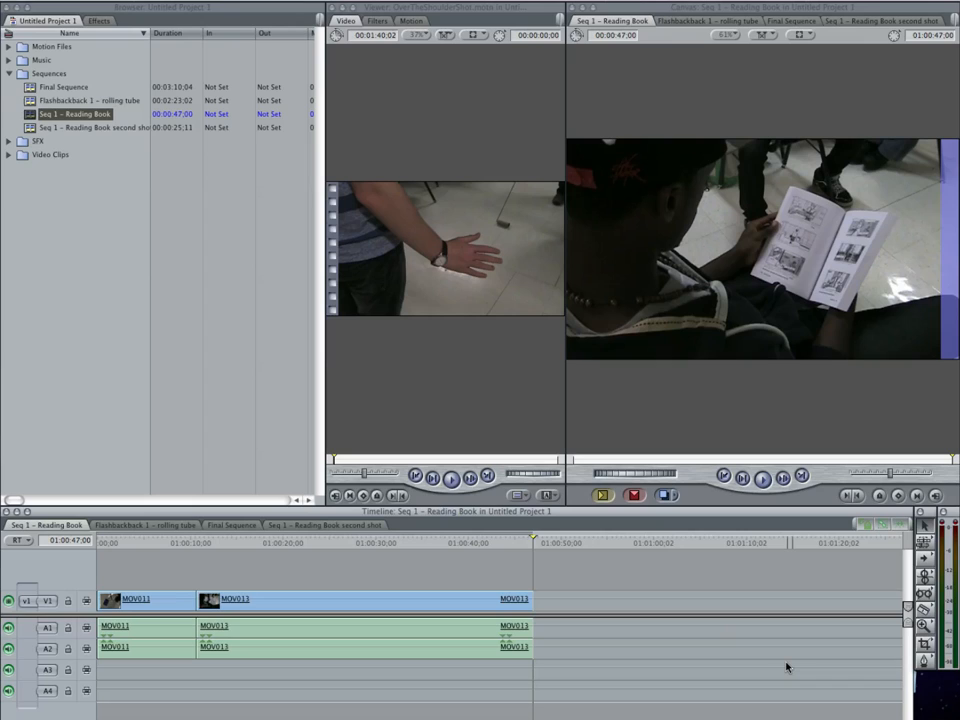